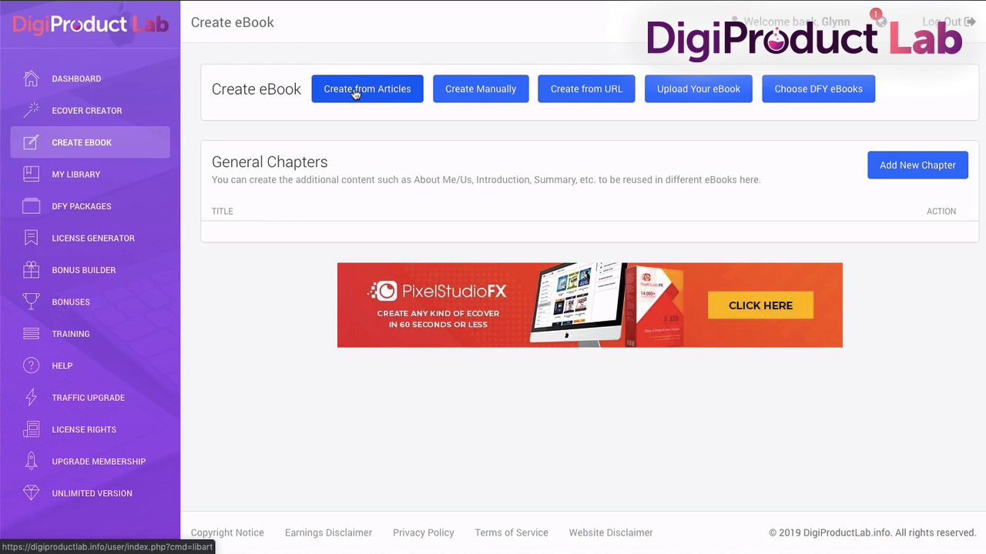
# Start an eBook from articles and search the PLR Repository for the exact phrase "email marketing".
pyautogui.click(356, 92)
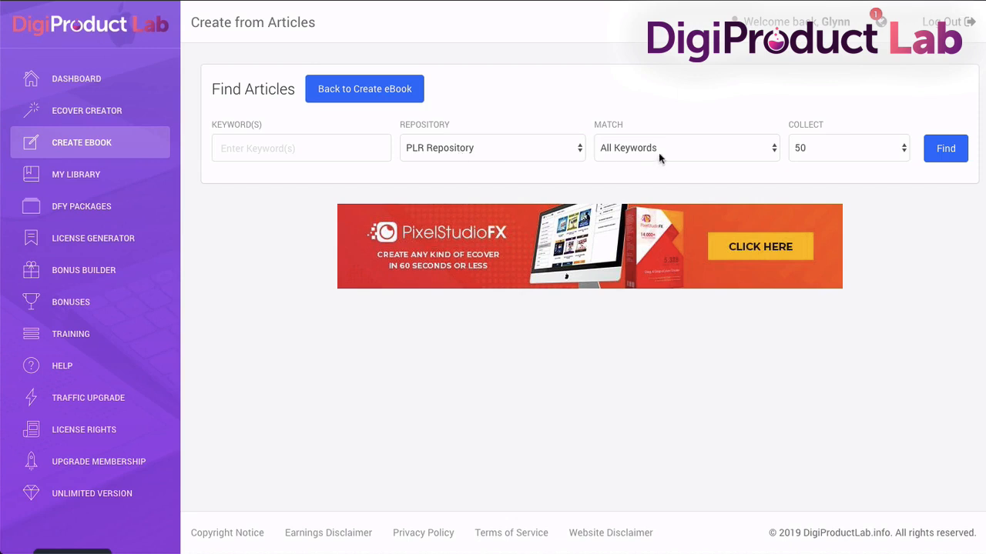
pyautogui.click(234, 148)
pyautogui.write('ema')
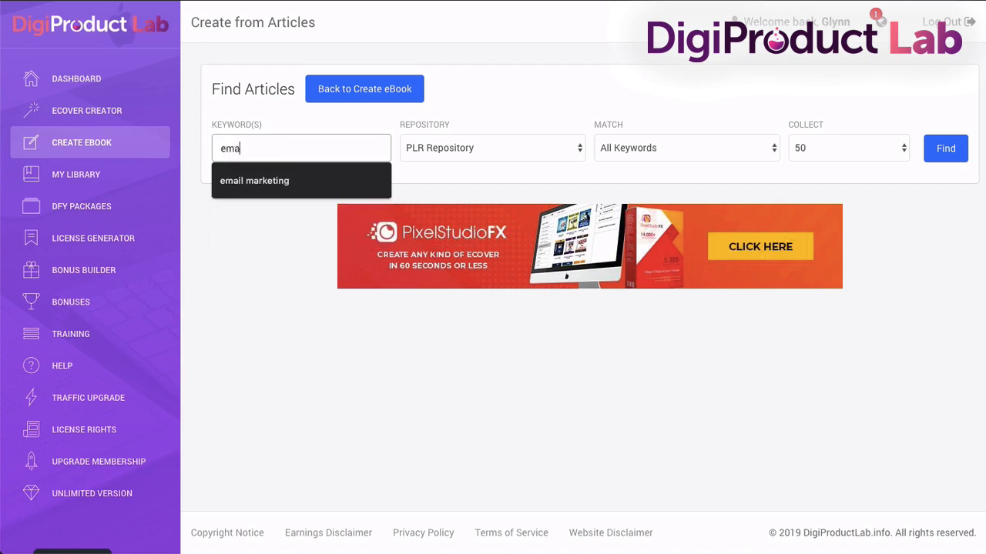
pyautogui.write('il marketing')
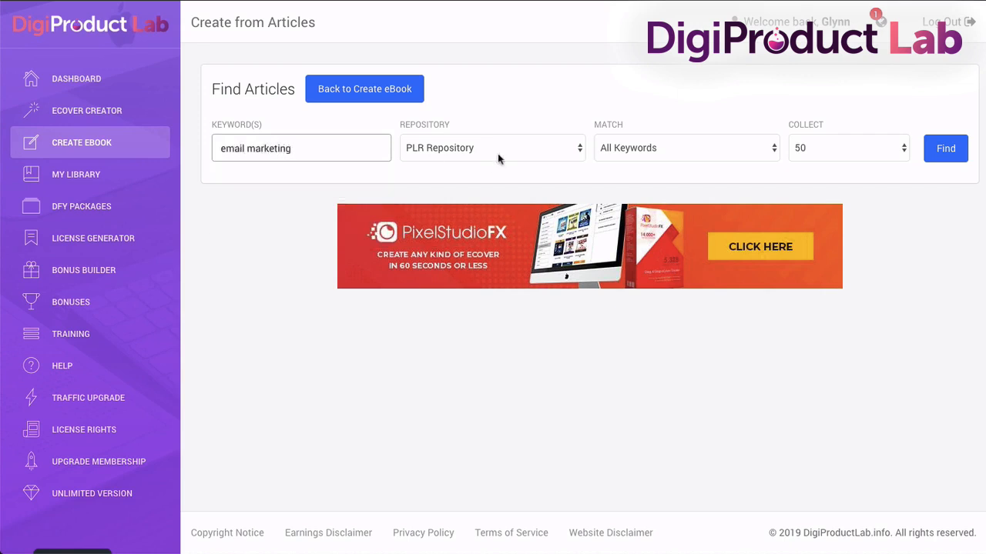
pyautogui.click(653, 148)
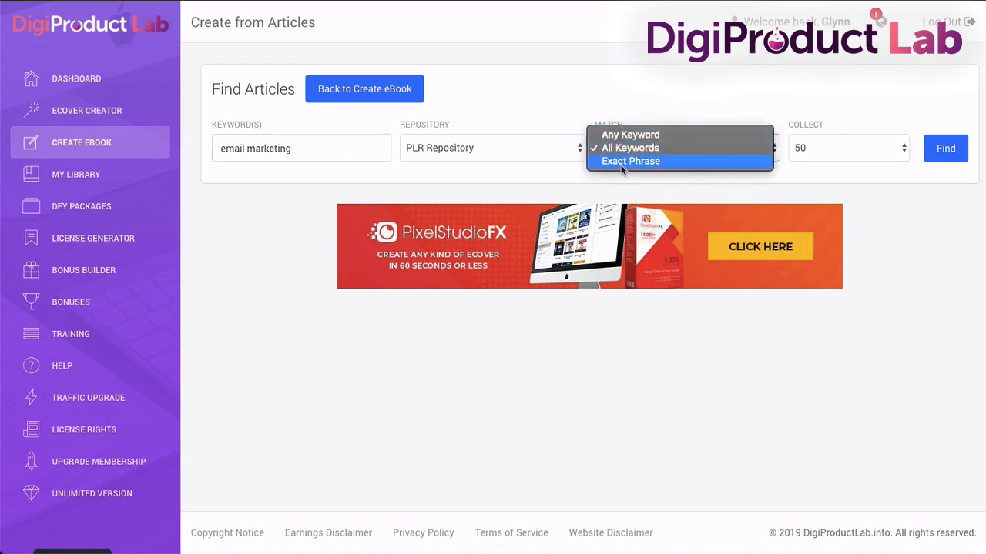
pyautogui.click(622, 165)
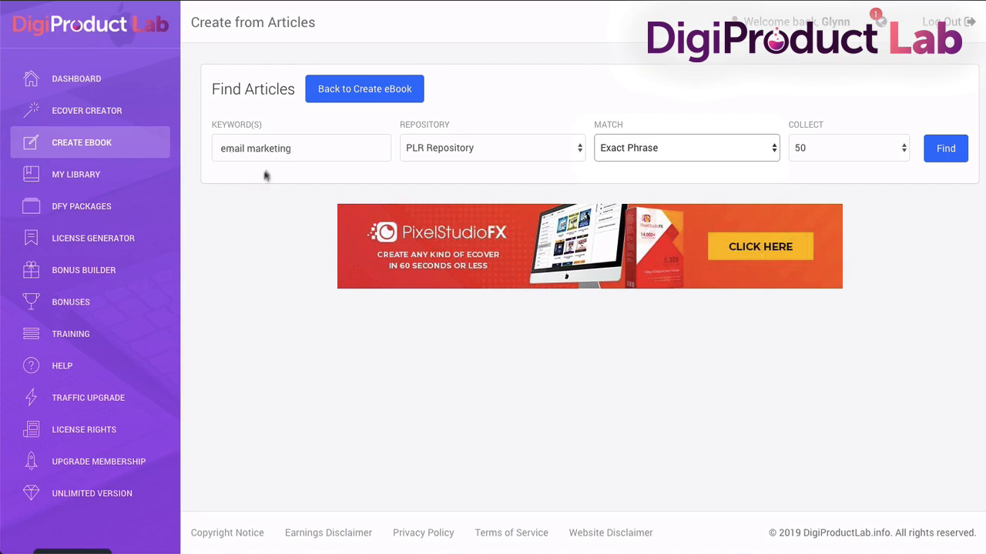
pyautogui.click(945, 153)
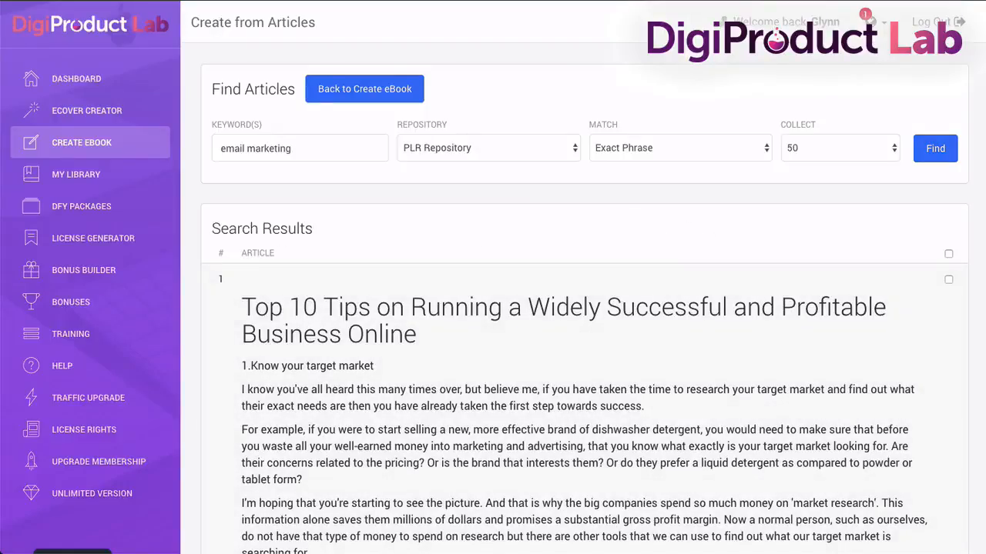
# Go through the article search results, select the relevant email marketing articles, and create an eBook from them.
pyautogui.scroll(-20, 585, 308)
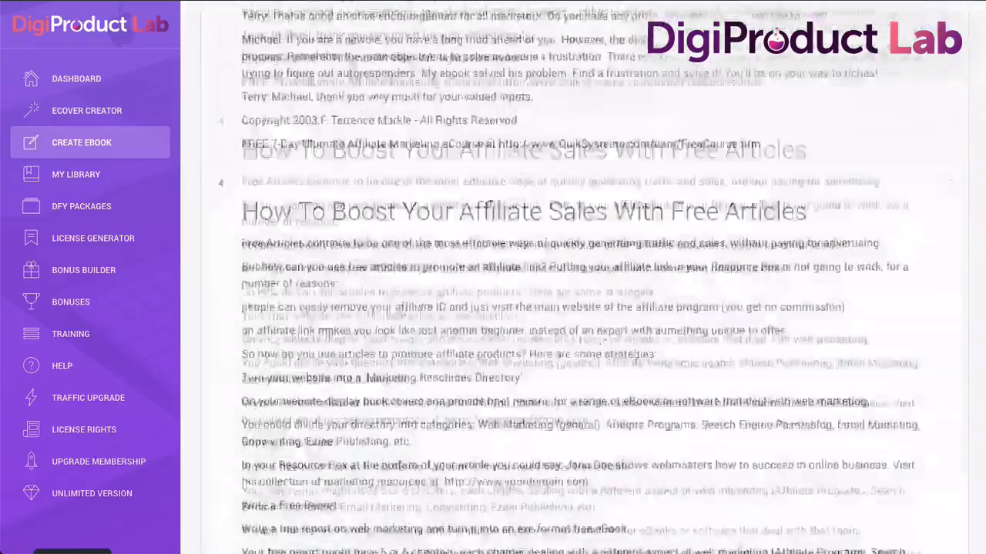
pyautogui.scroll(-20, 585, 308)
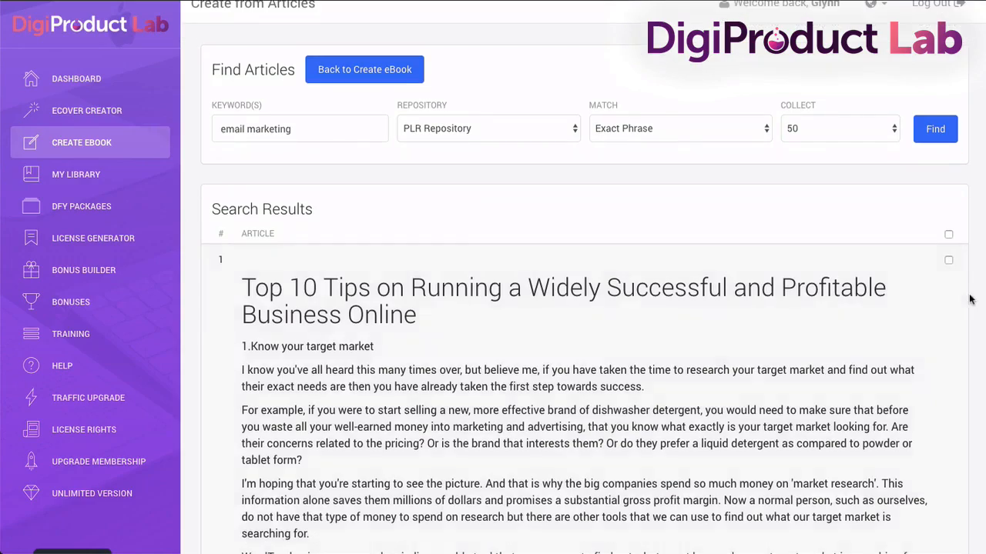
pyautogui.scroll(-15, 968, 312)
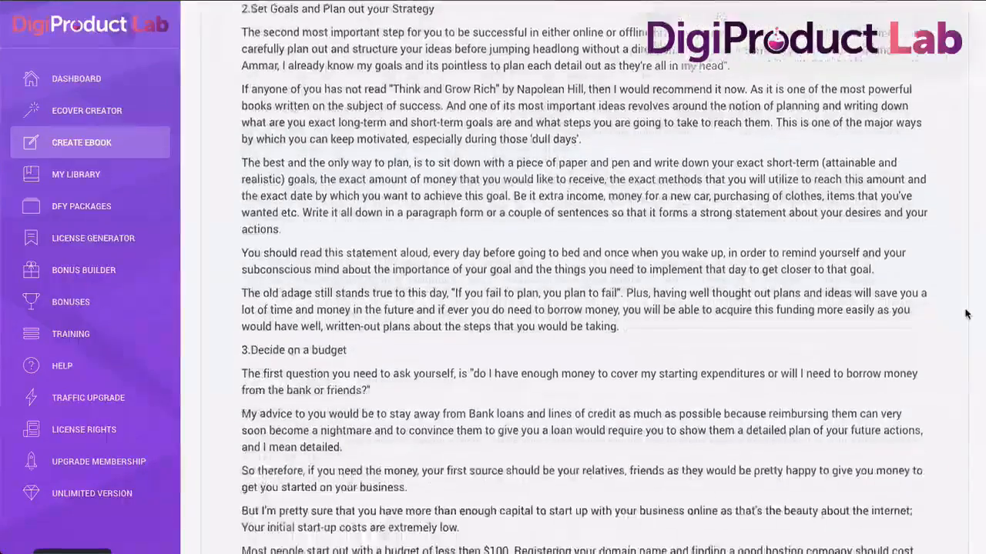
pyautogui.scroll(-15, 964, 315)
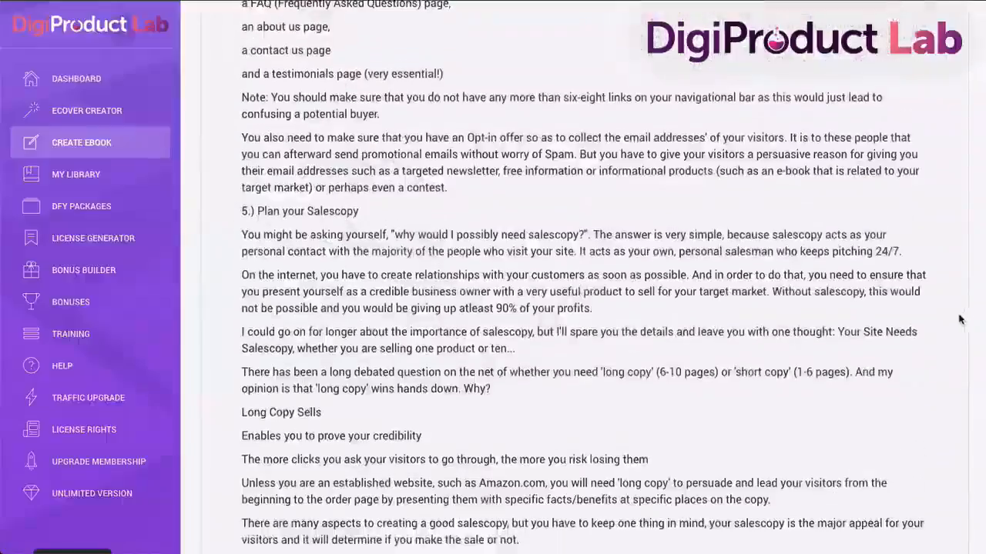
pyautogui.scroll(-15, 960, 319)
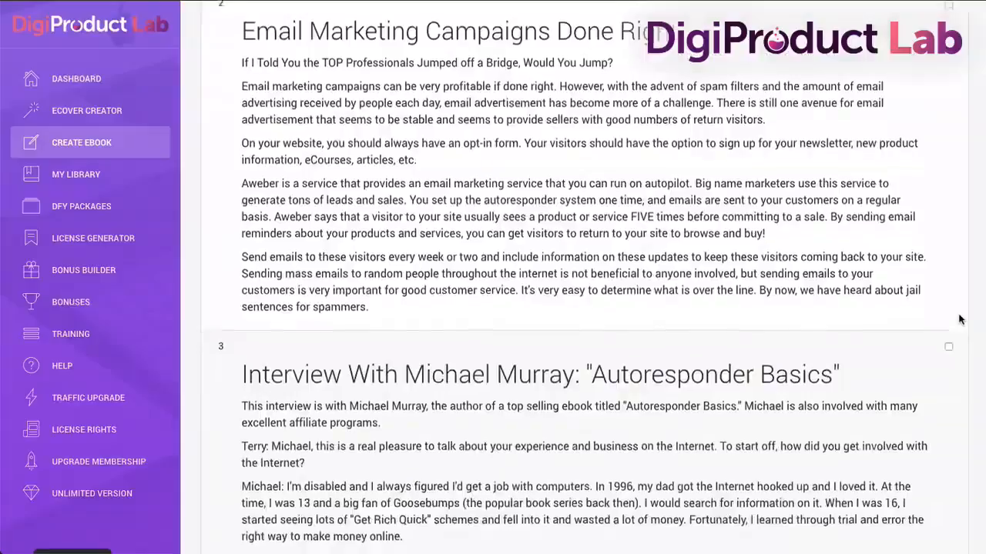
pyautogui.scroll(-10, 959, 319)
pyautogui.scroll(-12, 959, 319)
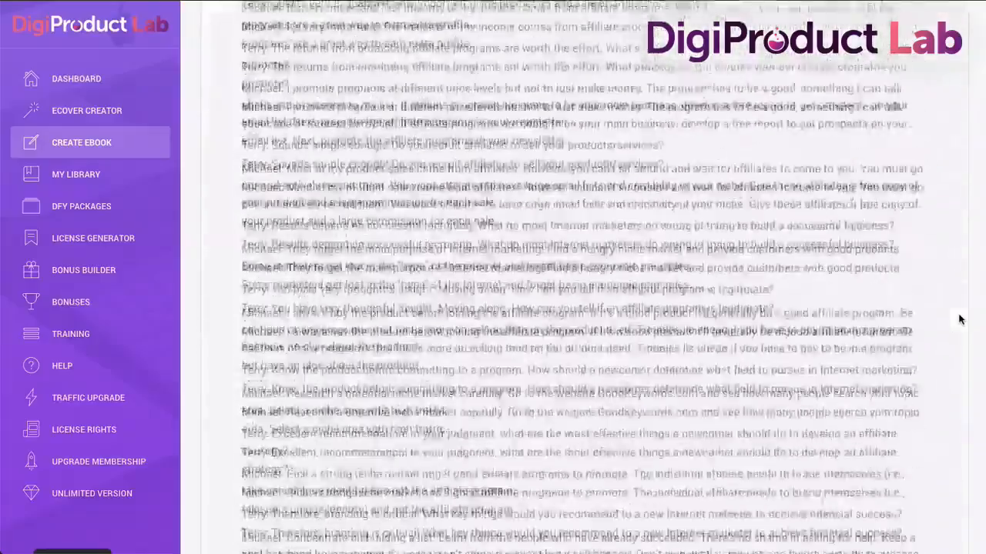
pyautogui.scroll(-10, 959, 319)
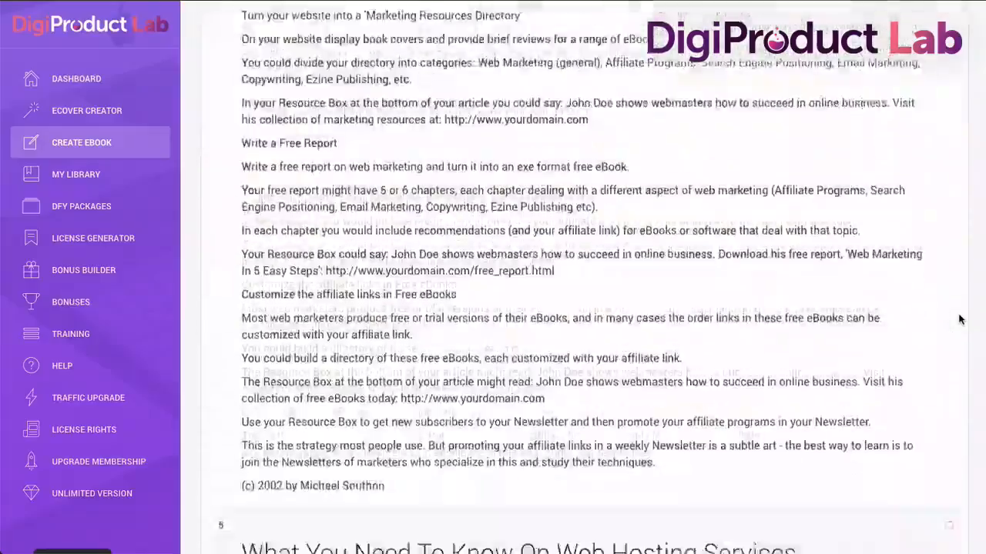
pyautogui.scroll(-15, 959, 319)
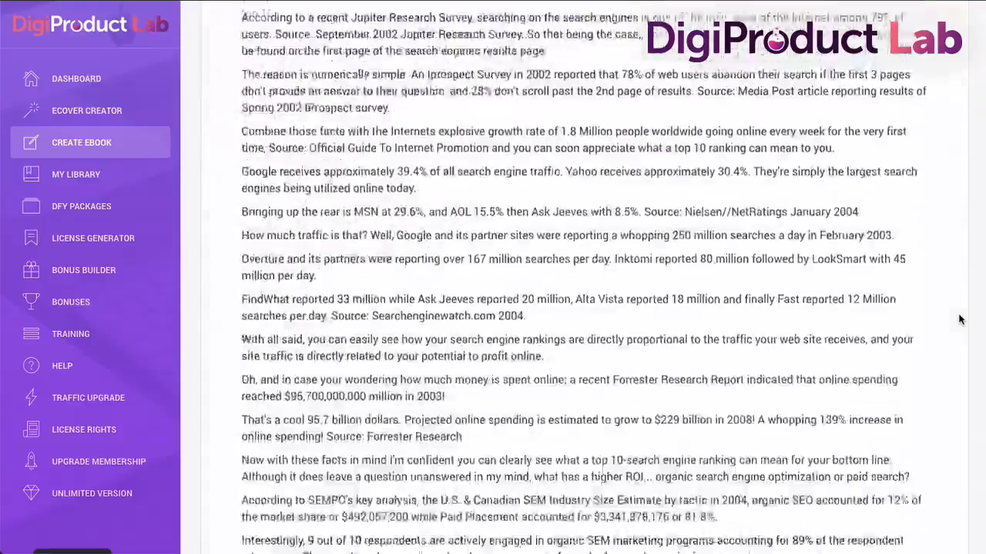
pyautogui.scroll(-1, 959, 319)
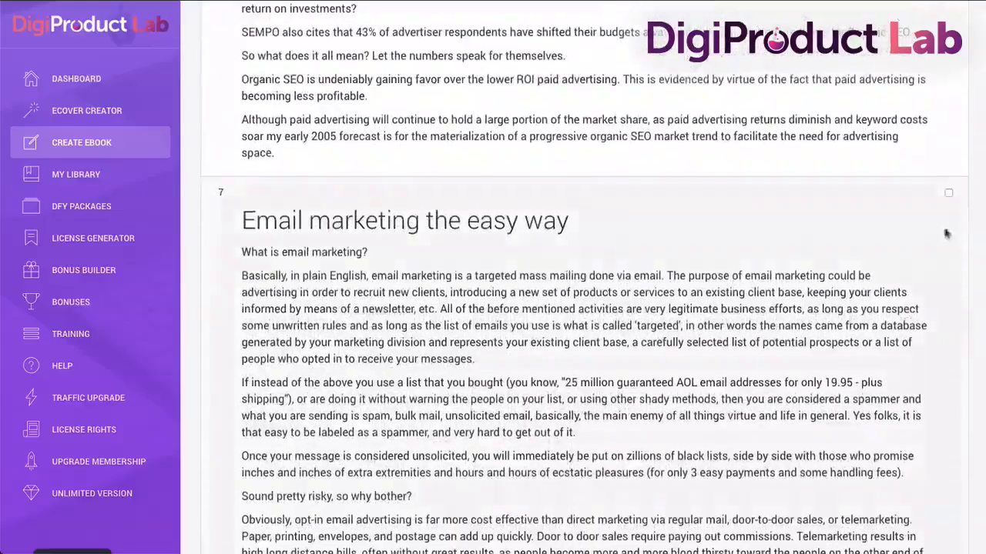
pyautogui.scroll(-15, 939, 408)
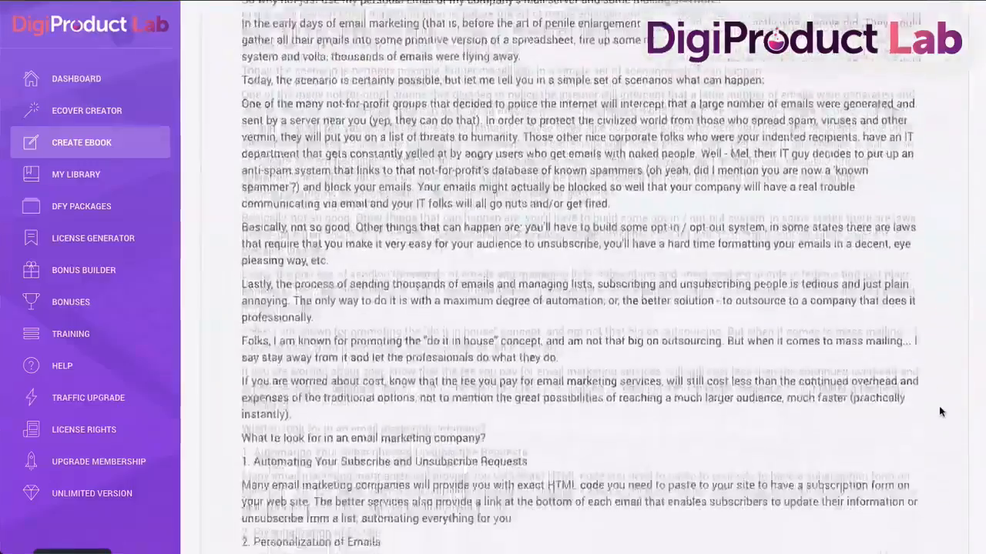
pyautogui.scroll(-10, 939, 412)
pyautogui.scroll(2, 939, 412)
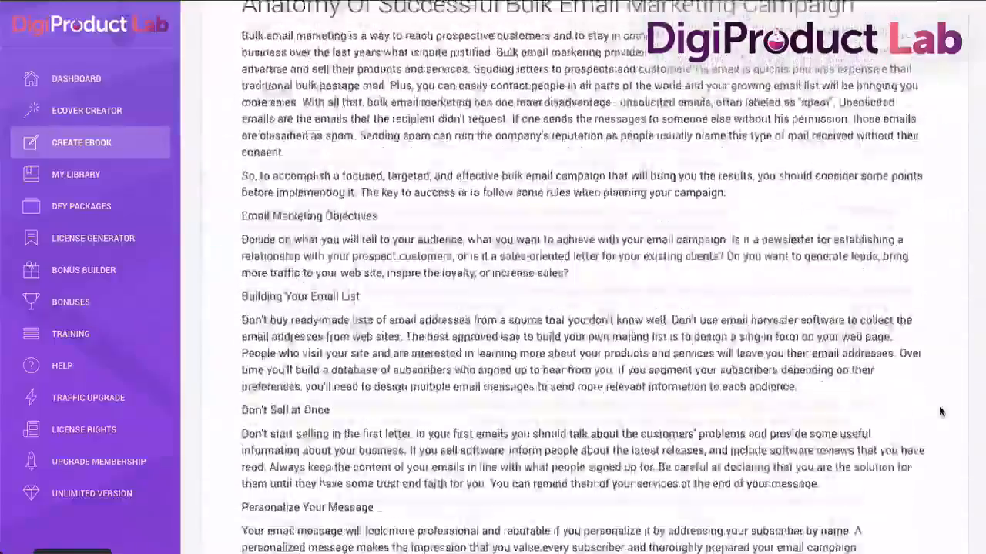
pyautogui.scroll(-20, 939, 412)
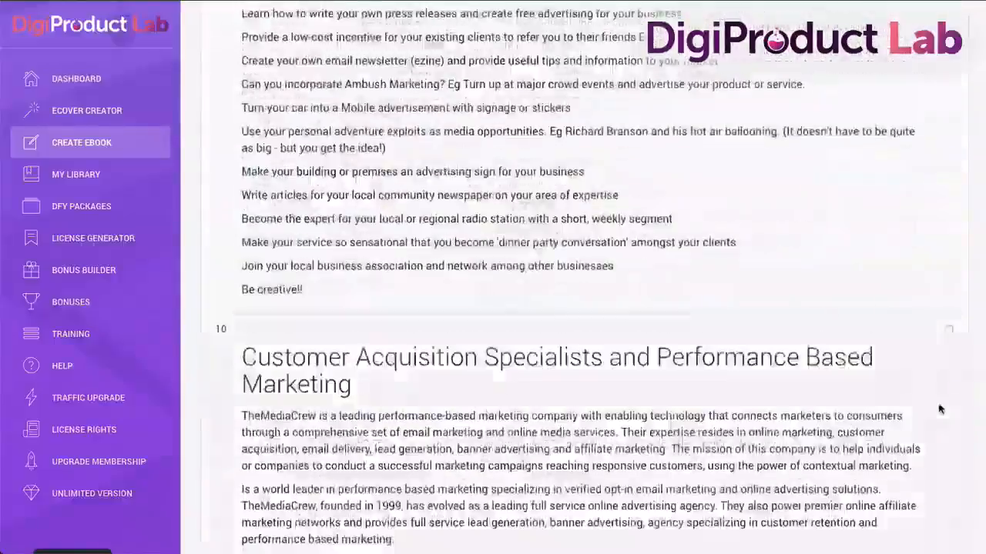
pyautogui.scroll(-20, 938, 408)
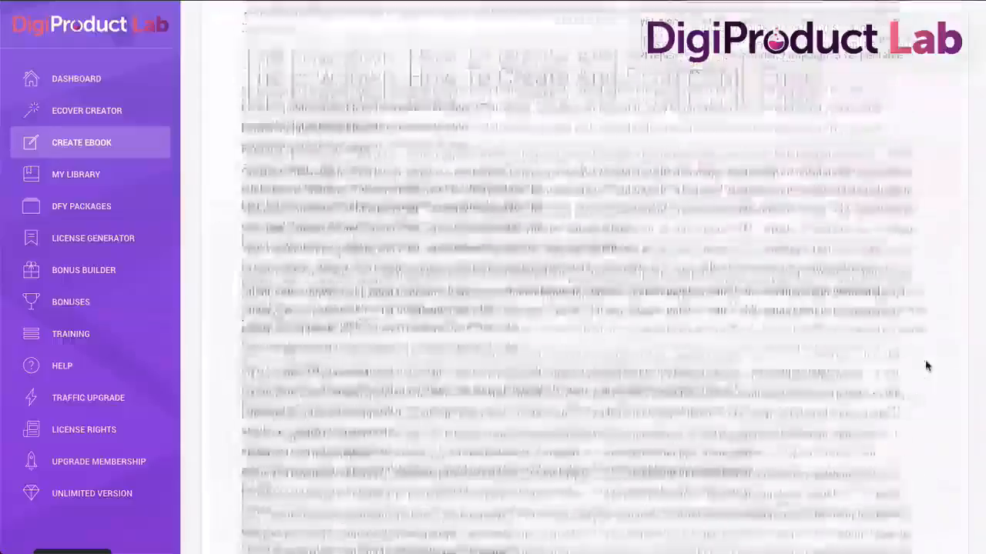
pyautogui.scroll(-20, 927, 367)
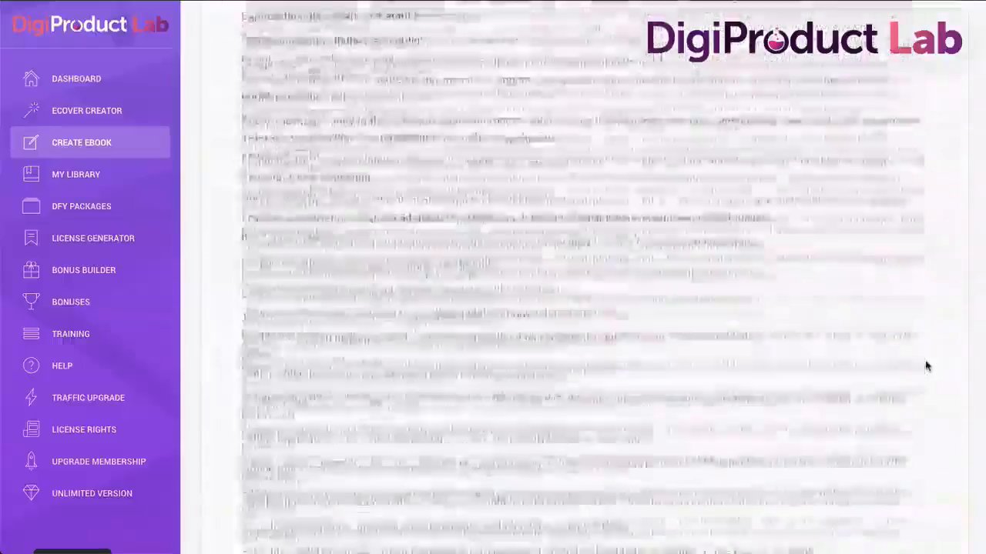
pyautogui.scroll(-20, 927, 367)
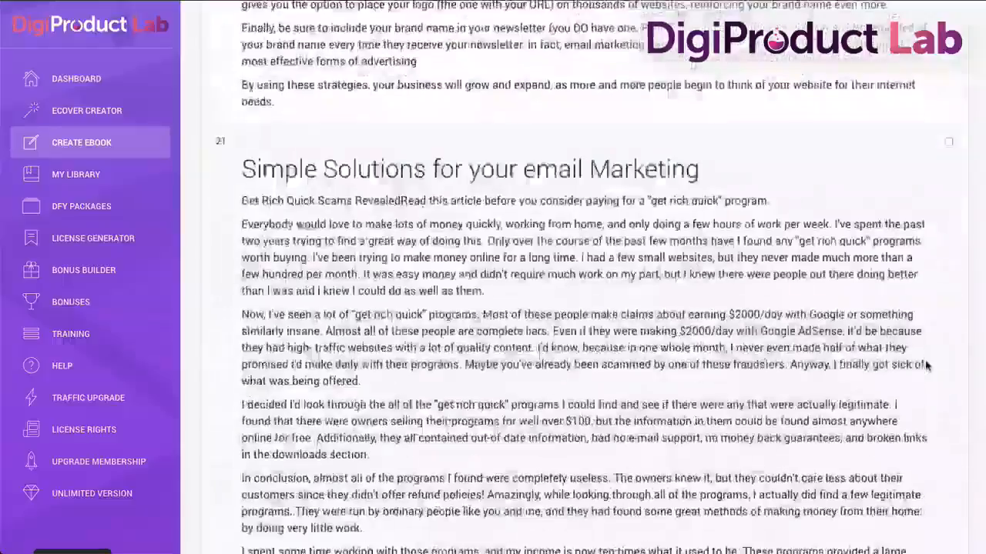
pyautogui.scroll(-20, 949, 141)
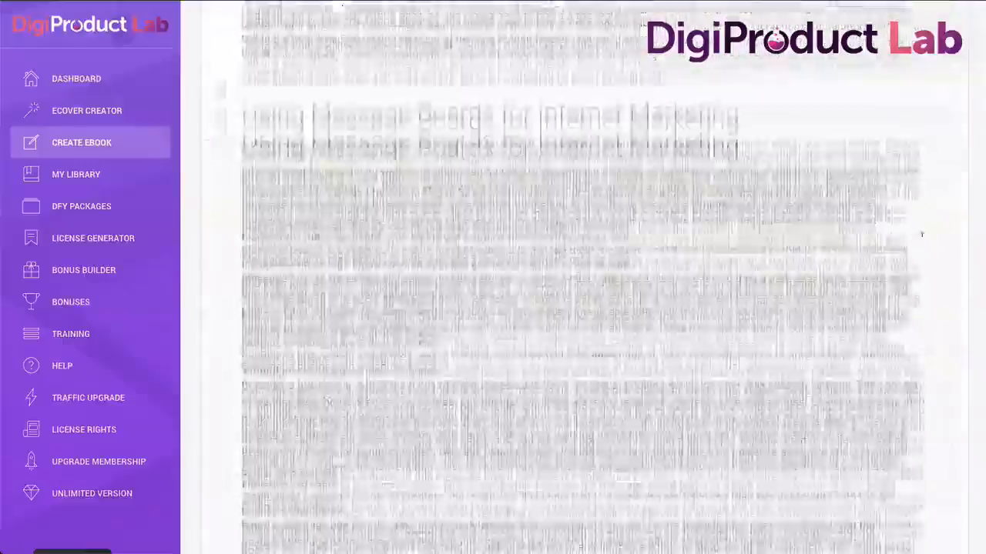
pyautogui.scroll(-20, 921, 235)
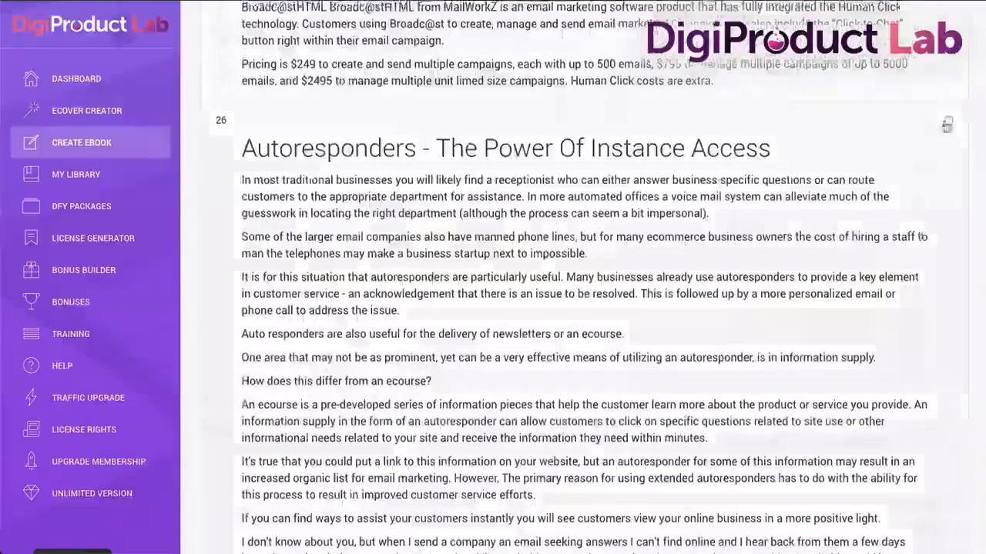
pyautogui.scroll(-20, 905, 284)
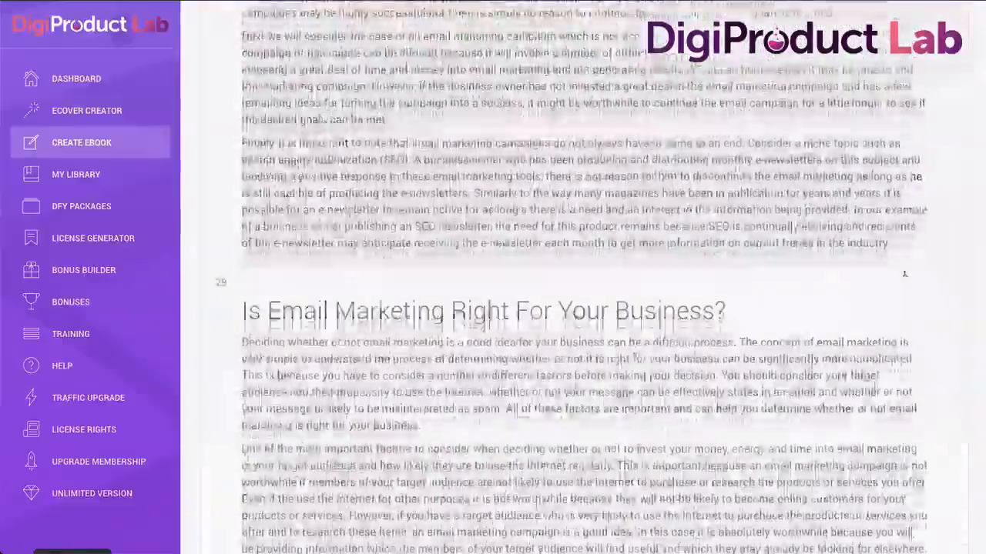
pyautogui.scroll(-20, 953, 266)
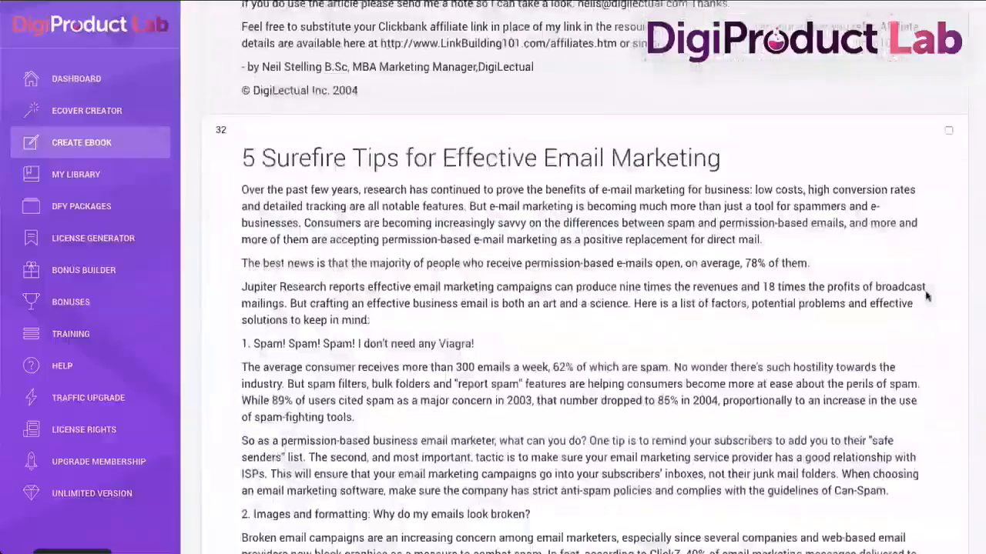
pyautogui.scroll(-20, 937, 295)
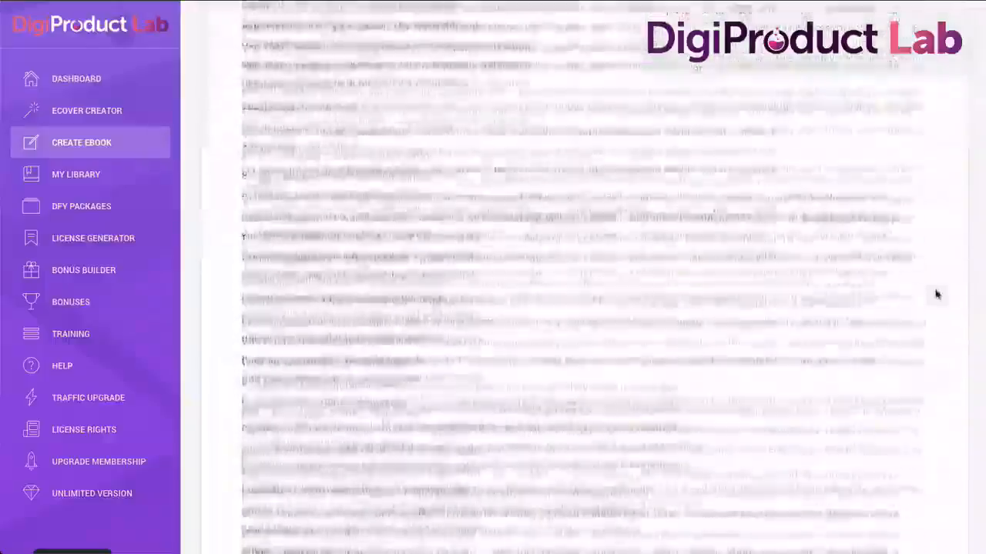
pyautogui.scroll(-20, 936, 294)
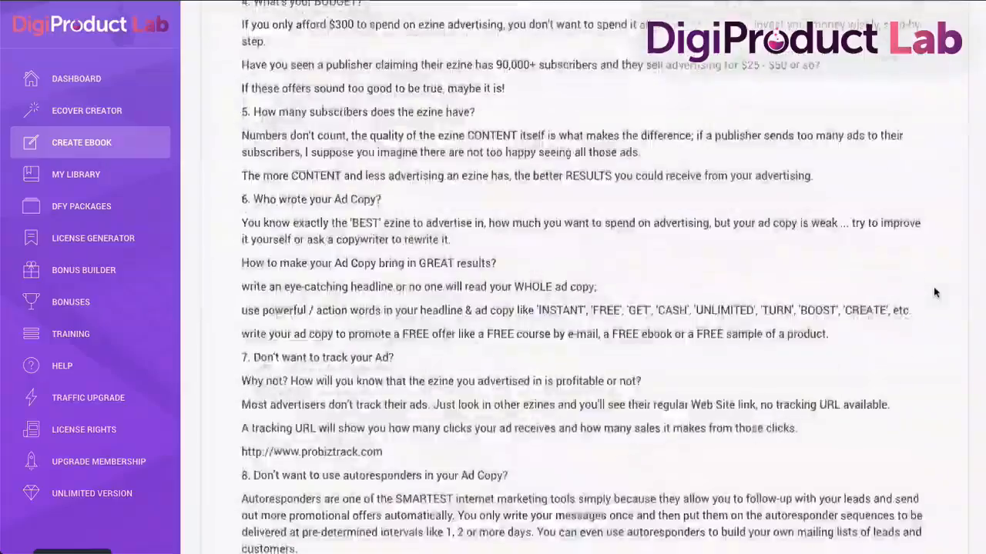
pyautogui.scroll(-20, 934, 292)
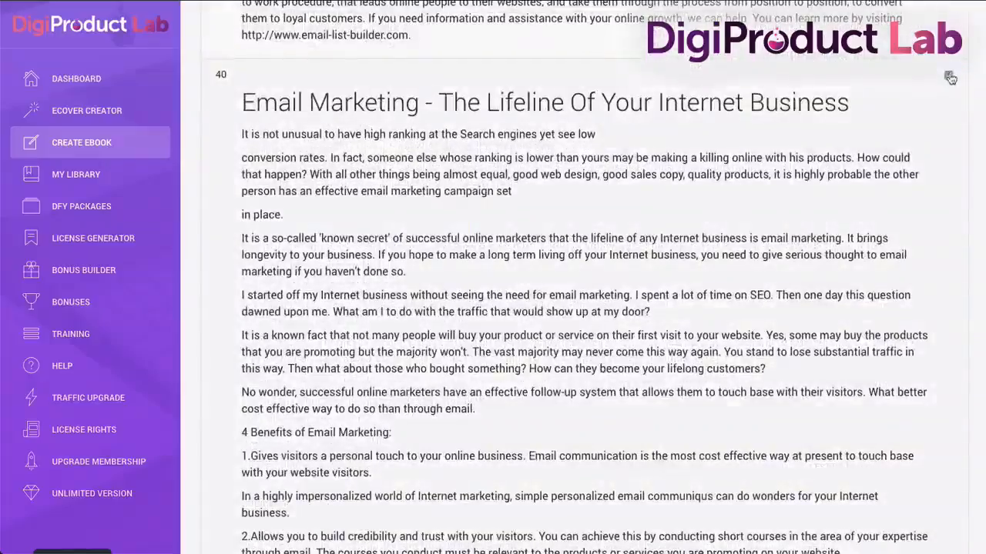
pyautogui.scroll(-10, 952, 104)
pyautogui.scroll(-20, 953, 104)
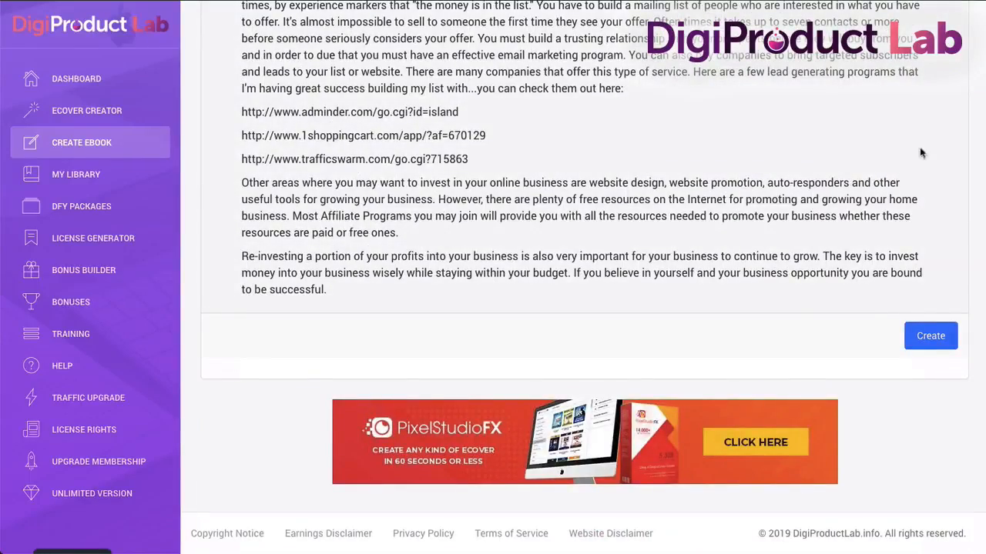
pyautogui.click(928, 342)
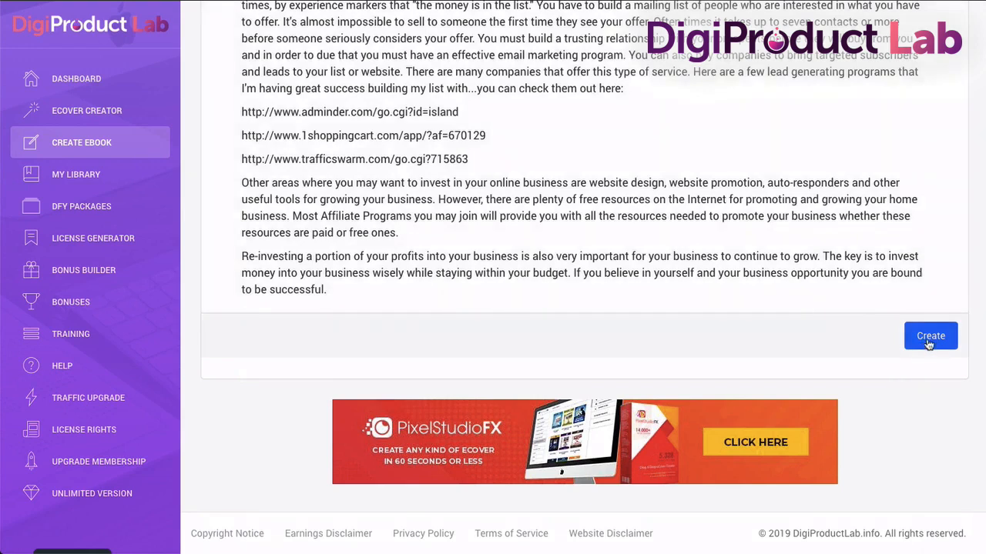
pyautogui.click(929, 343)
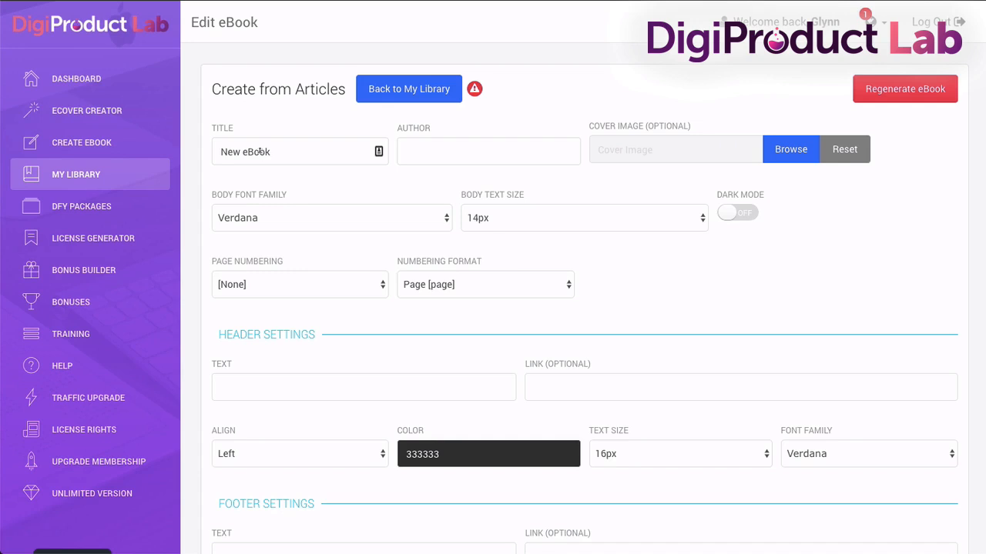
# Title the eBook "Email Marketing" and set the existing Email image, the "Email Marketing Secrets" cover, as its cover image.
pyautogui.tripleClick(259, 152)
pyautogui.write('Ema')
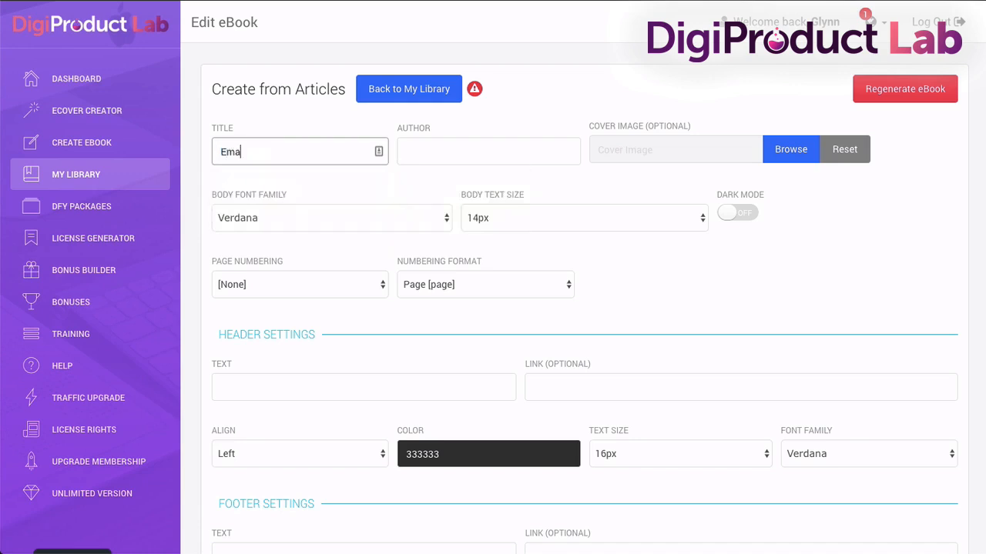
pyautogui.write('il Marketing')
pyautogui.click(787, 154)
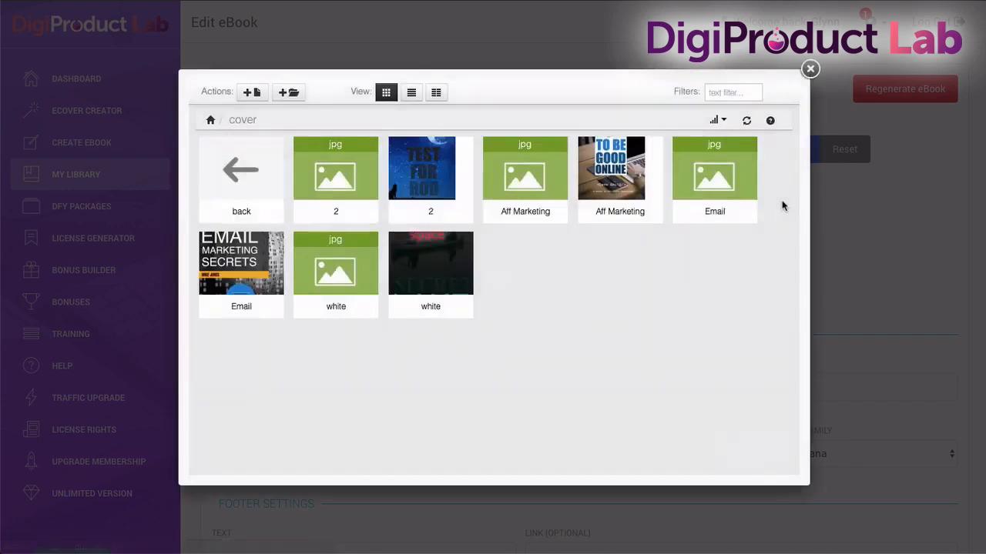
pyautogui.moveTo(231, 265)
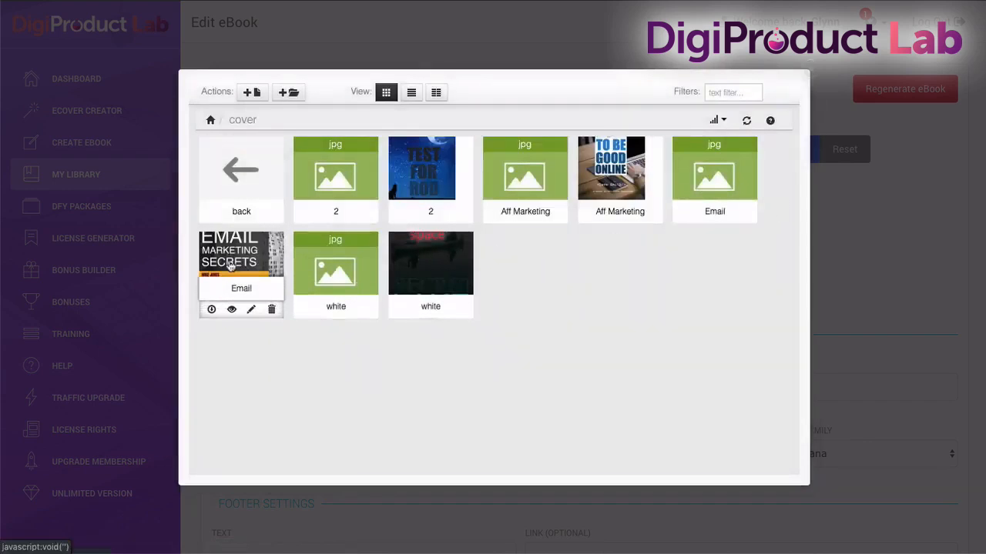
pyautogui.click(230, 266)
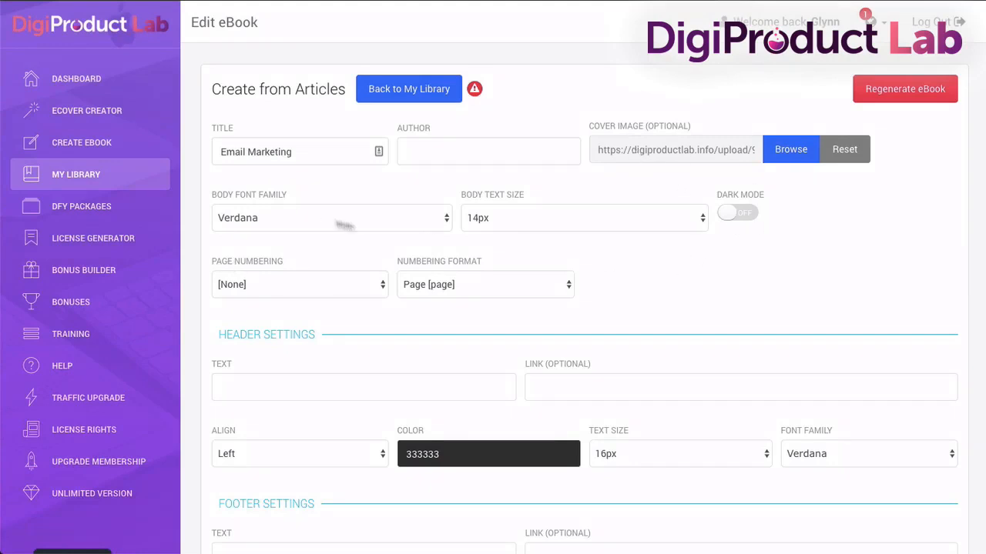
# Set the eBook's body font to Lato at 16px and turn on dark mode.
pyautogui.click(277, 223)
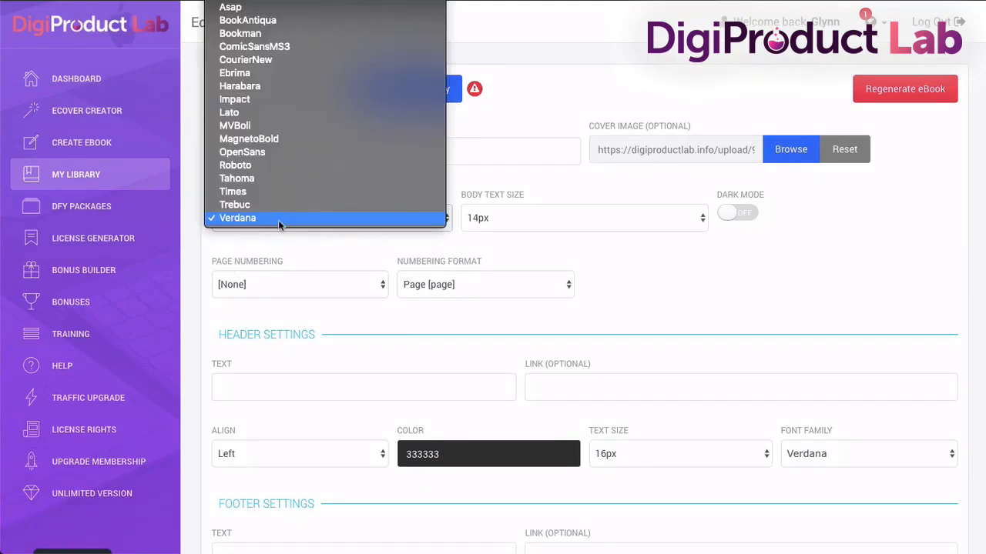
pyautogui.click(281, 113)
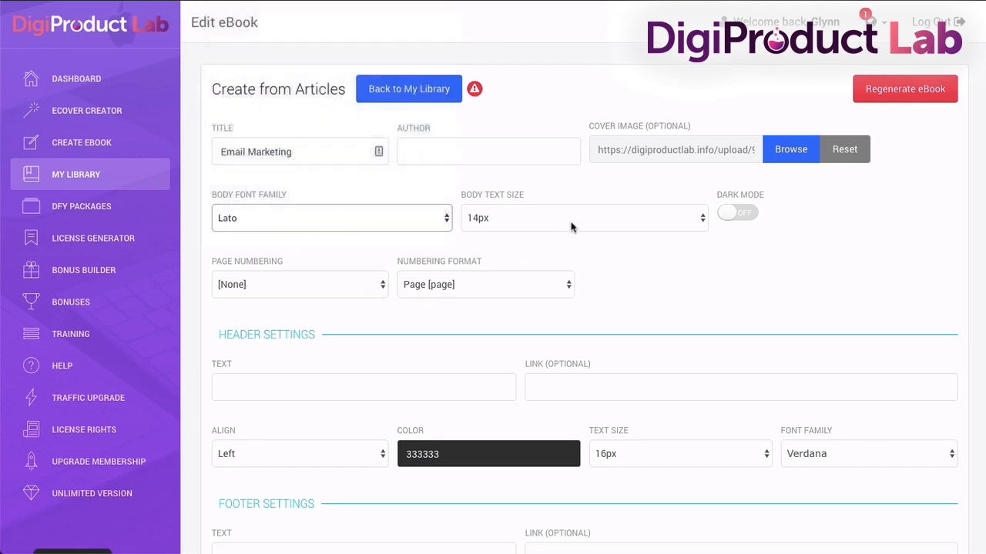
pyautogui.click(524, 223)
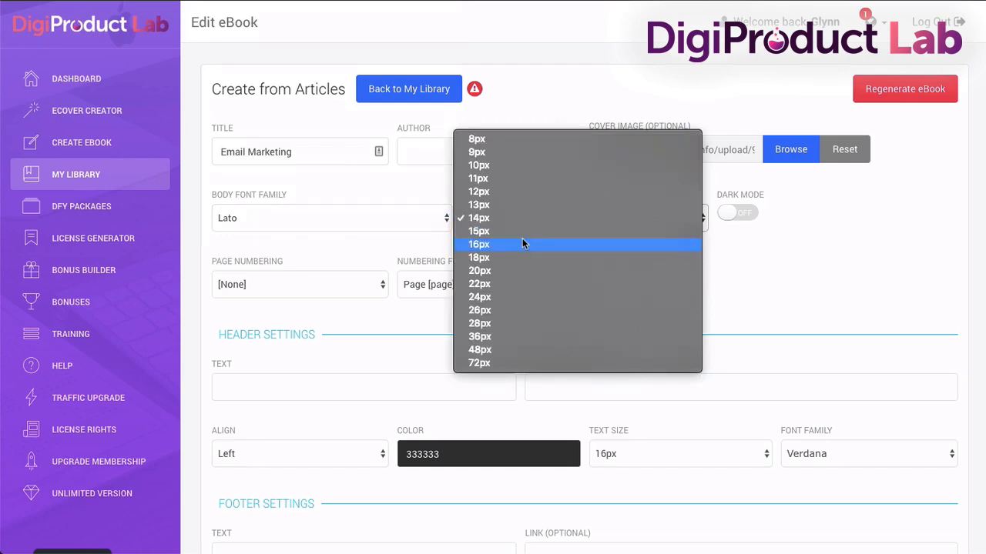
pyautogui.click(522, 243)
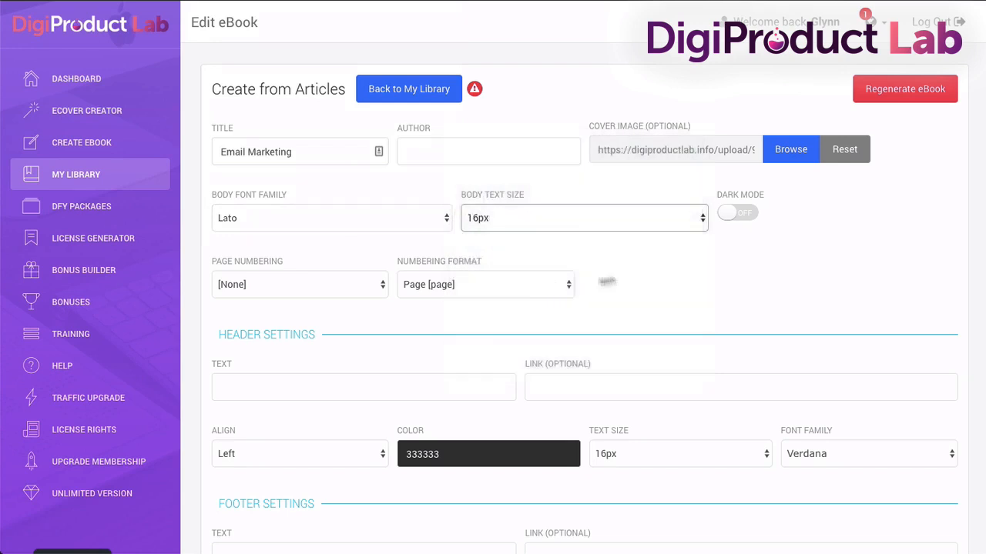
pyautogui.click(732, 221)
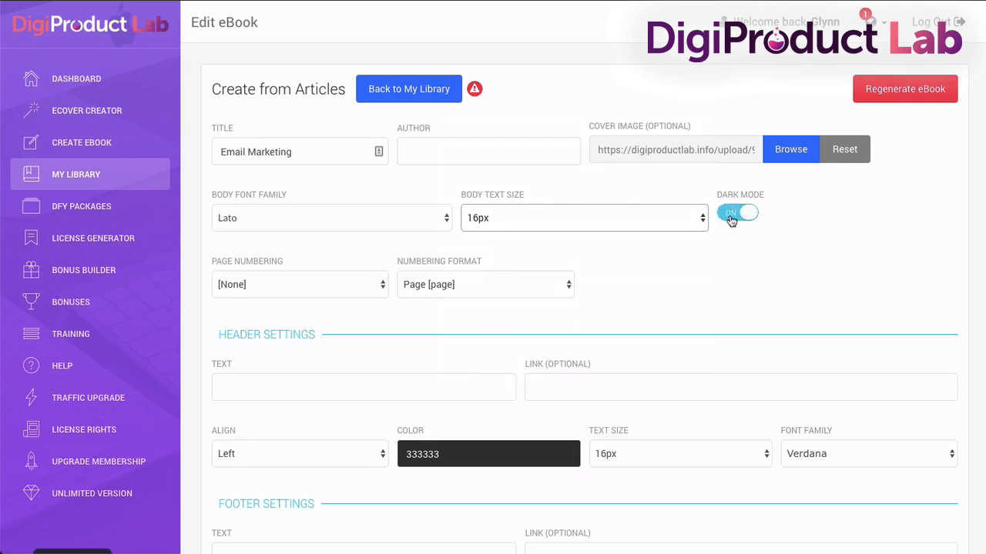
# Place the page numbering in the footer and keep the "Page [page]" numbering format.
pyautogui.click(294, 286)
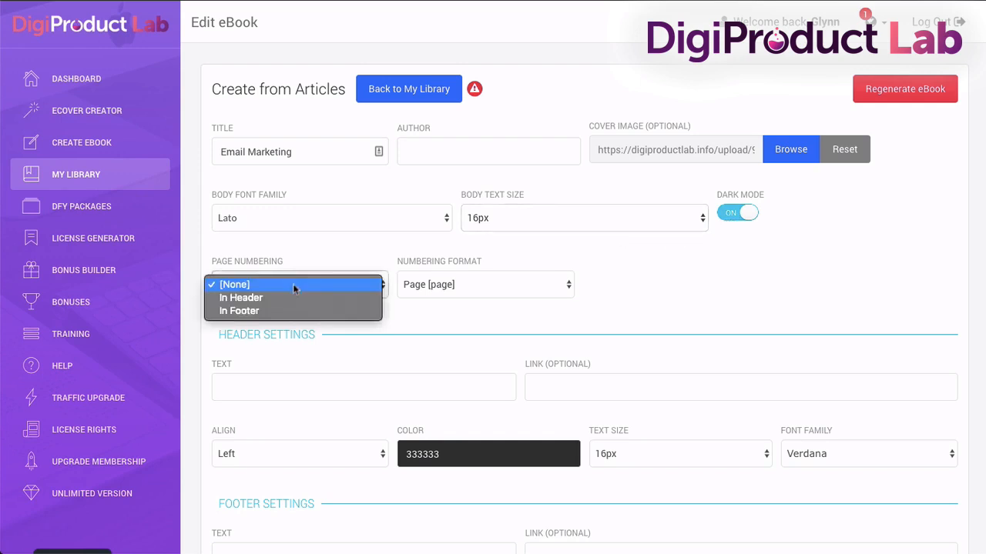
pyautogui.click(260, 311)
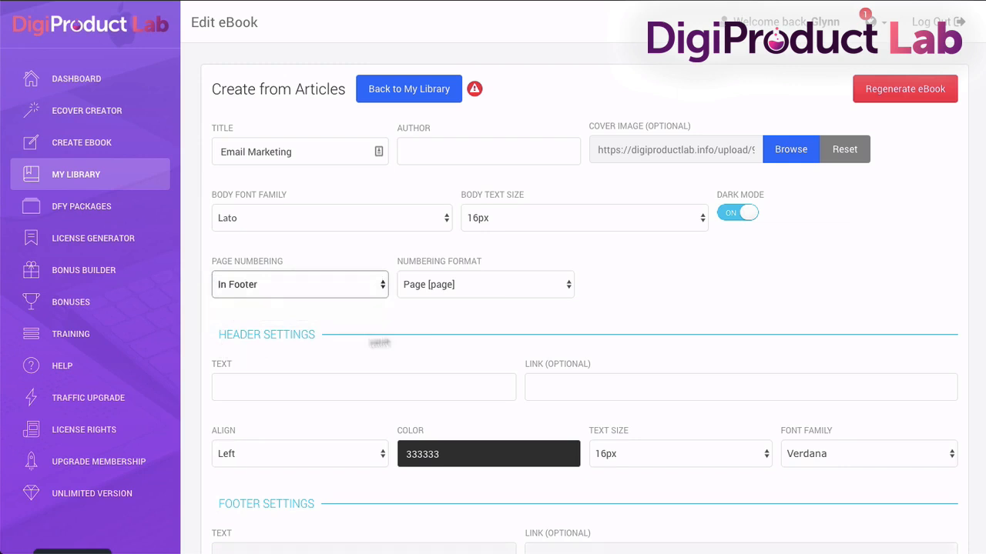
pyautogui.click(503, 287)
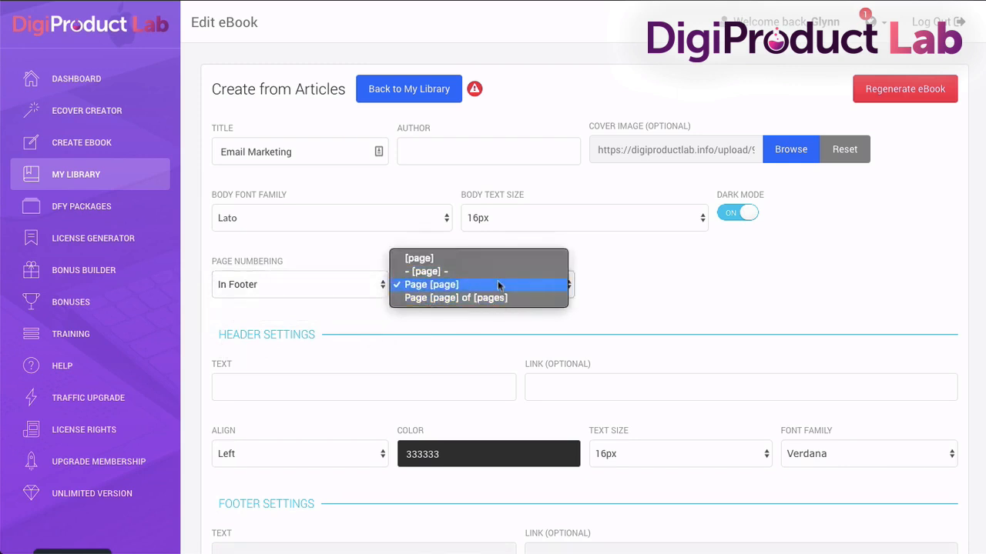
pyautogui.click(674, 315)
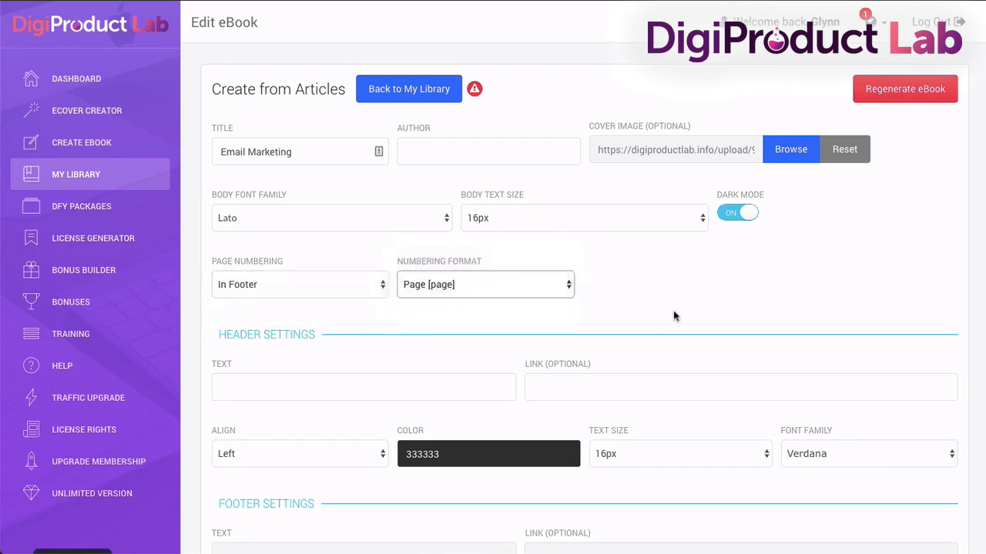
# Enter "Email Marketing Secrets" as the header text and align it to the center.
pyautogui.scroll(-3, 674, 315)
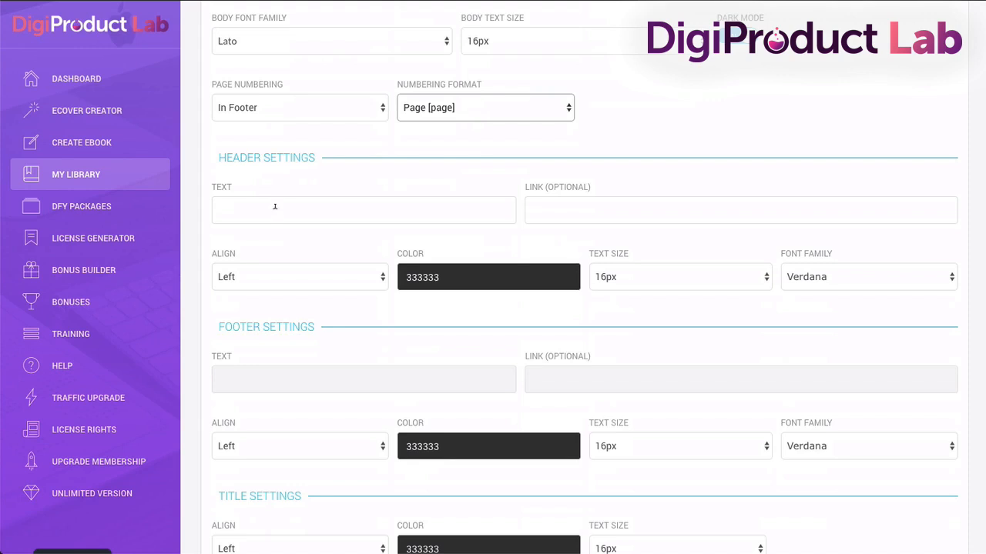
pyautogui.click(275, 207)
pyautogui.write('Emai')
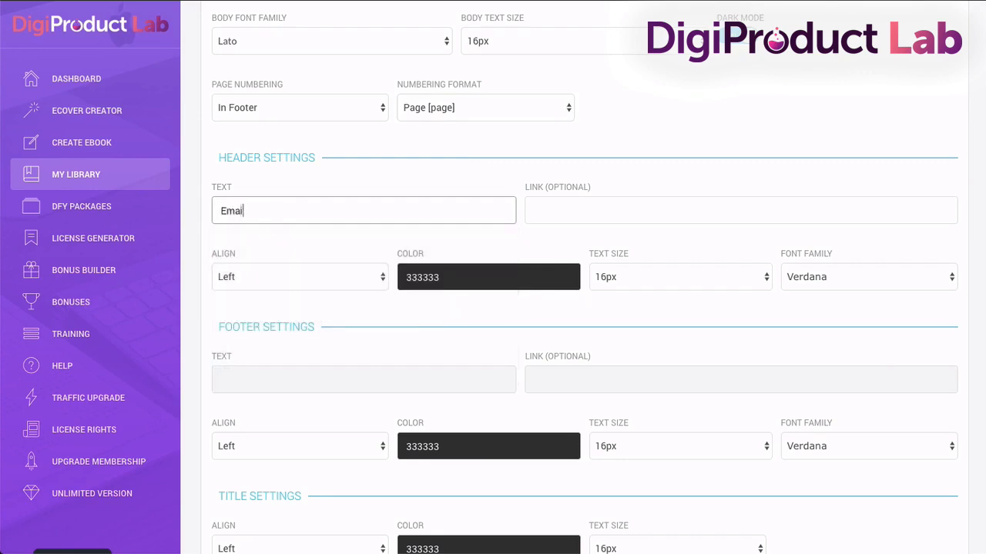
pyautogui.write('l Marketing Secrets')
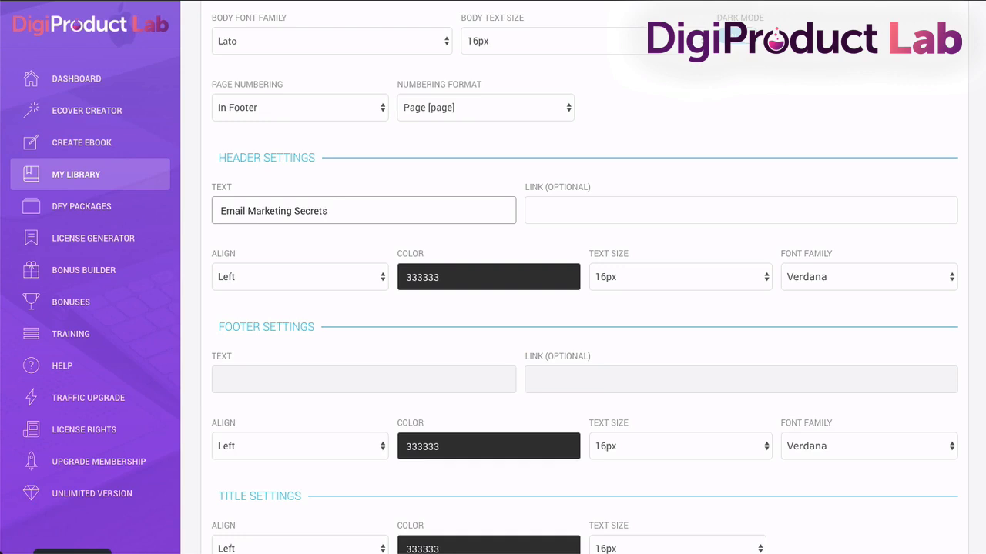
pyautogui.scroll(2, 283, 220)
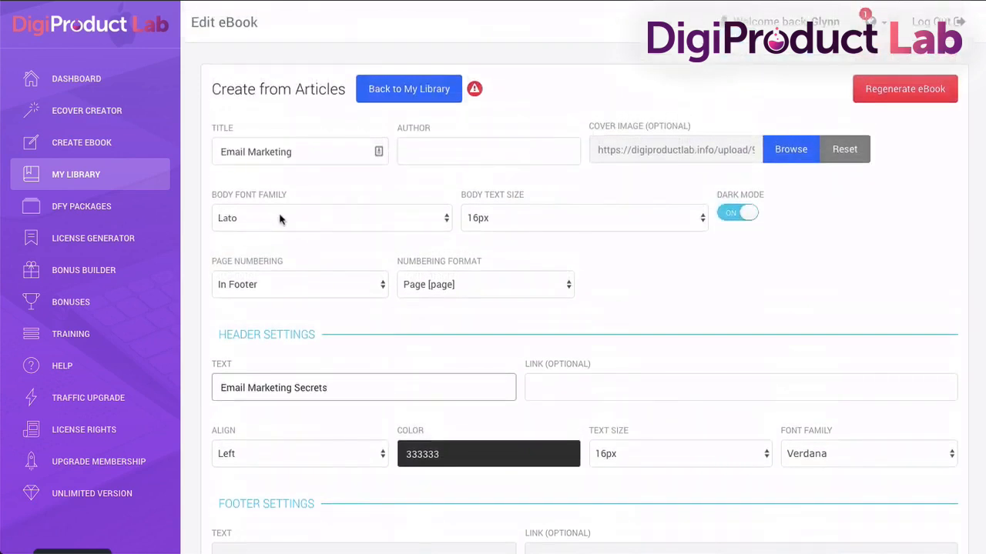
pyautogui.scroll(-3, 428, 266)
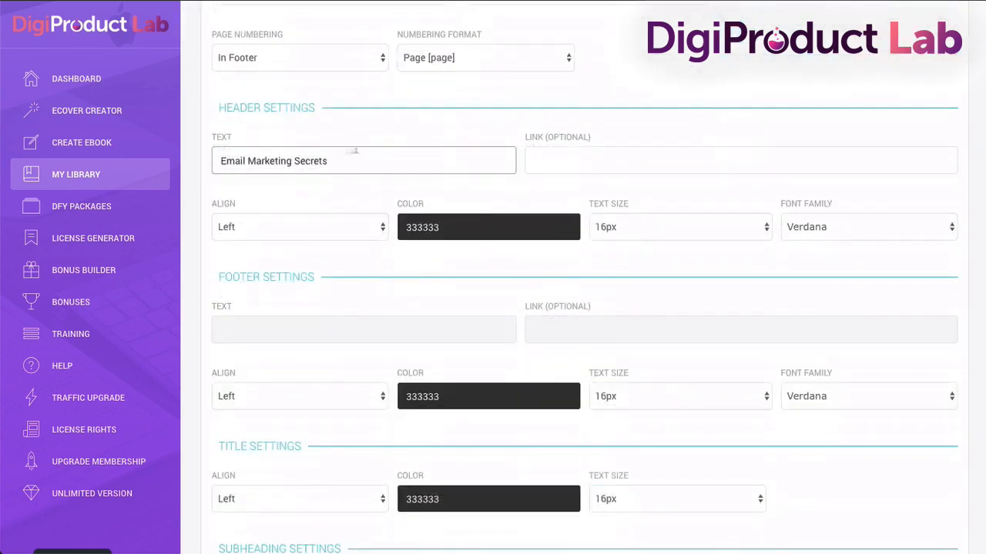
pyautogui.click(254, 231)
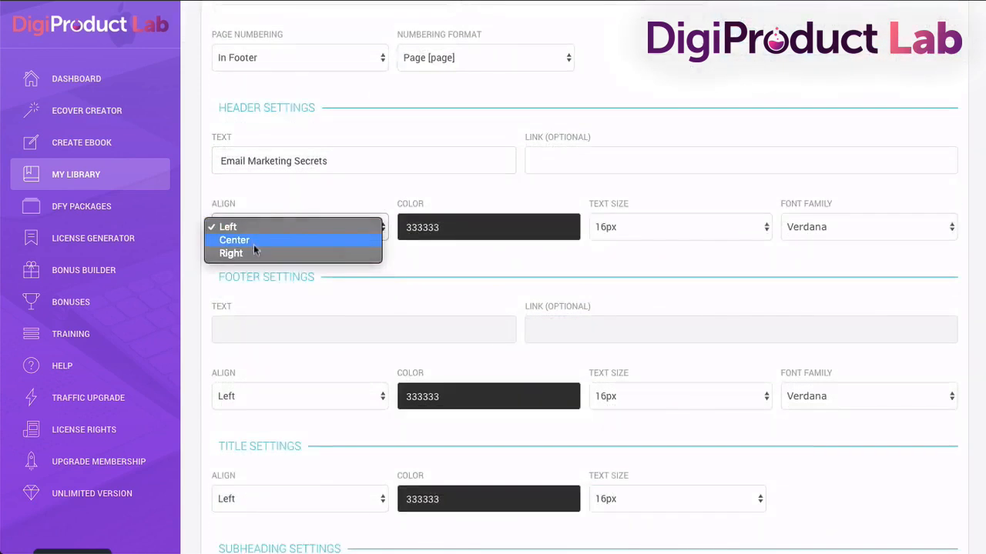
pyautogui.click(254, 241)
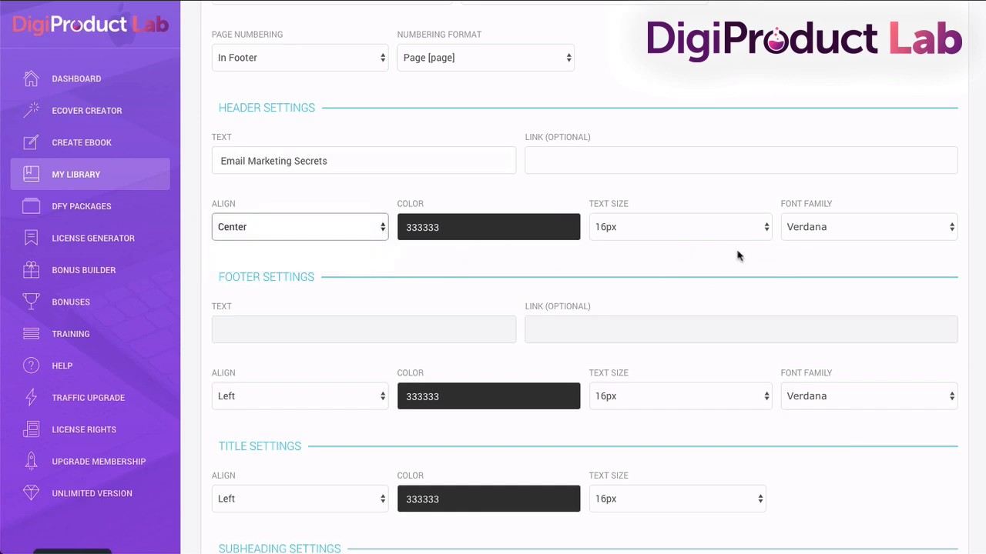
# Set the header's text size to 22px and its font family to Lato.
pyautogui.click(660, 231)
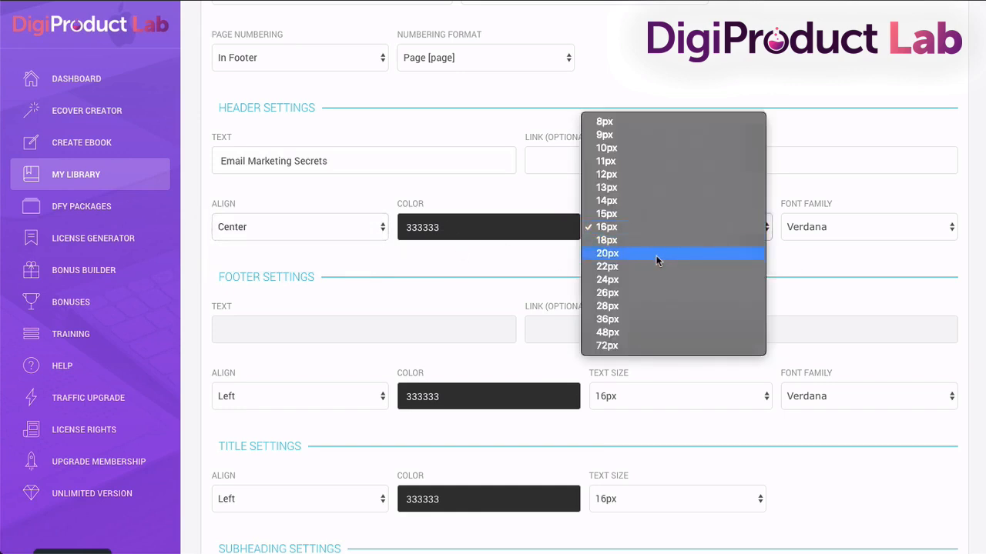
pyautogui.click(656, 254)
pyautogui.click(656, 229)
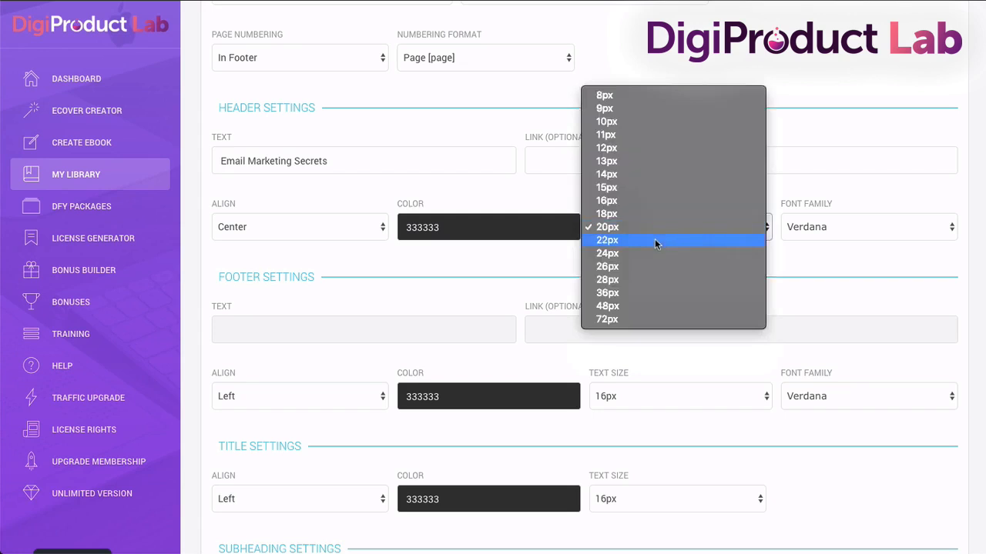
pyautogui.click(655, 239)
pyautogui.click(854, 228)
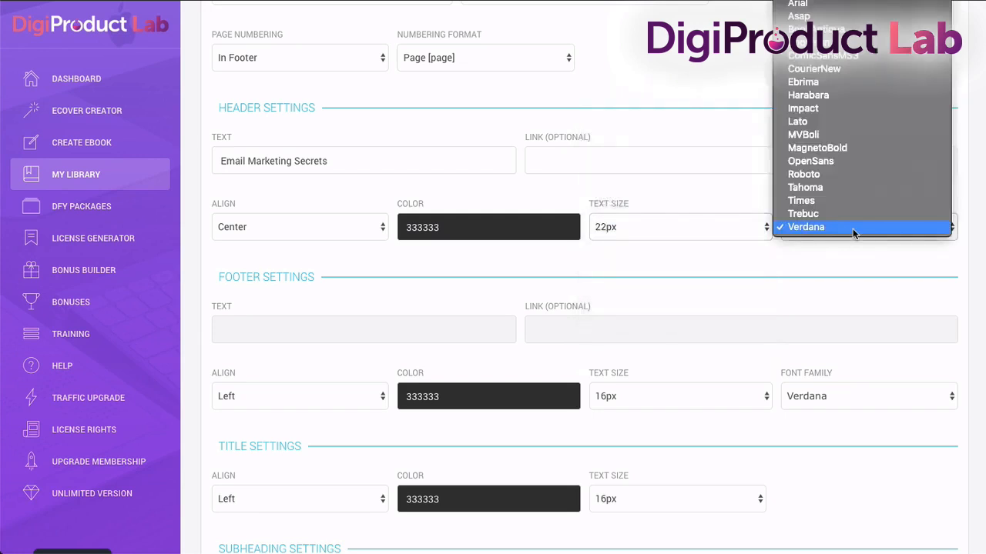
pyautogui.click(842, 125)
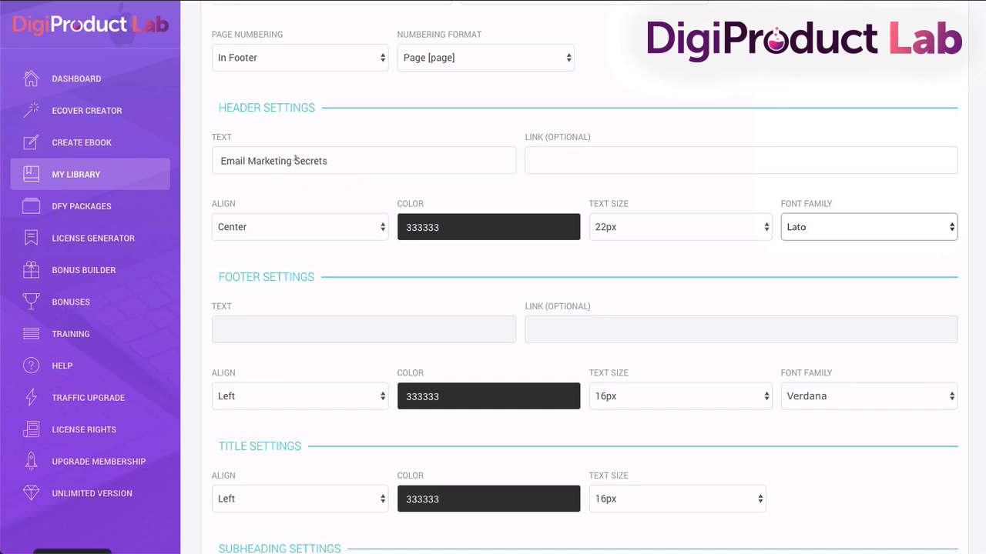
# Review the footer text settings together with the page numbering option that governs them.
pyautogui.scroll(-2, 507, 337)
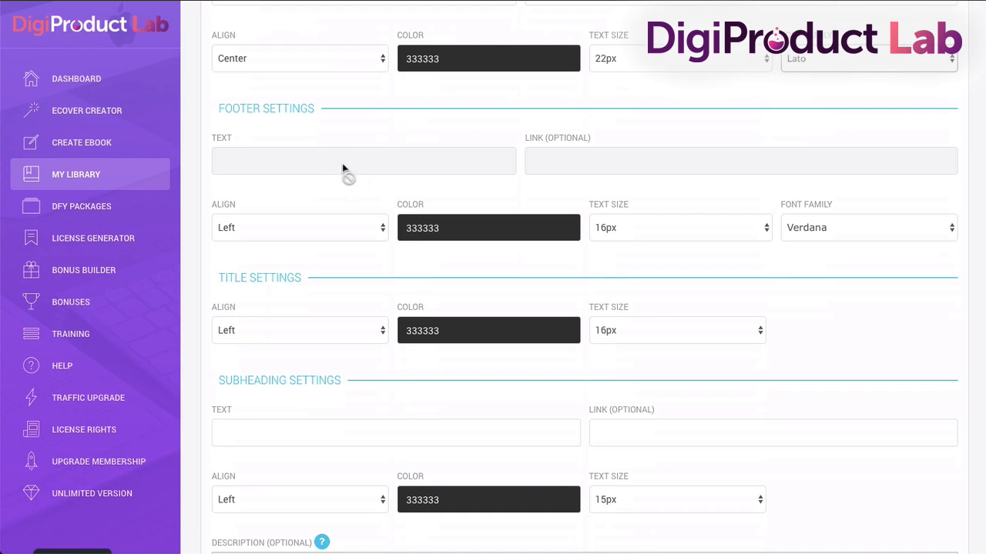
pyautogui.scroll(5, 375, 227)
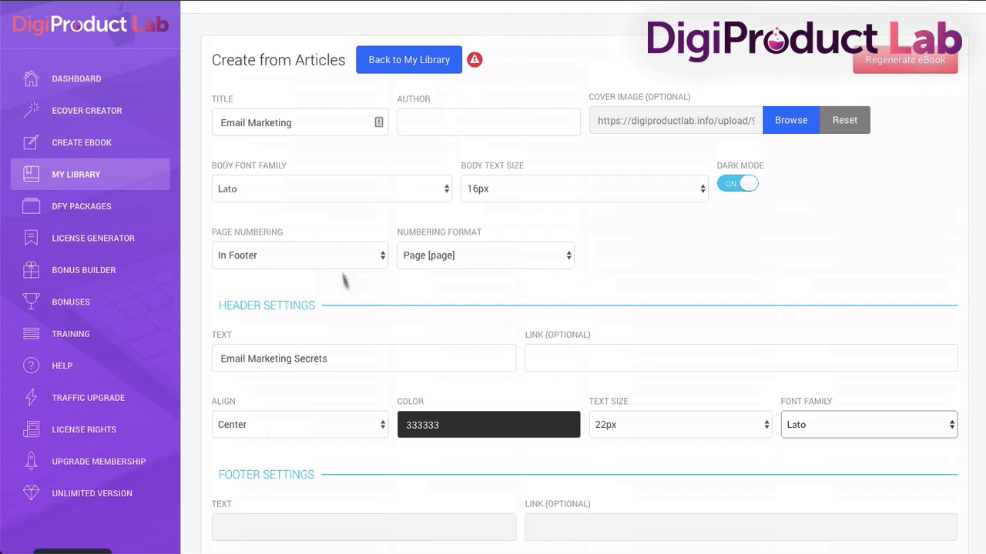
pyautogui.scroll(-7, 362, 279)
pyautogui.scroll(2, 365, 346)
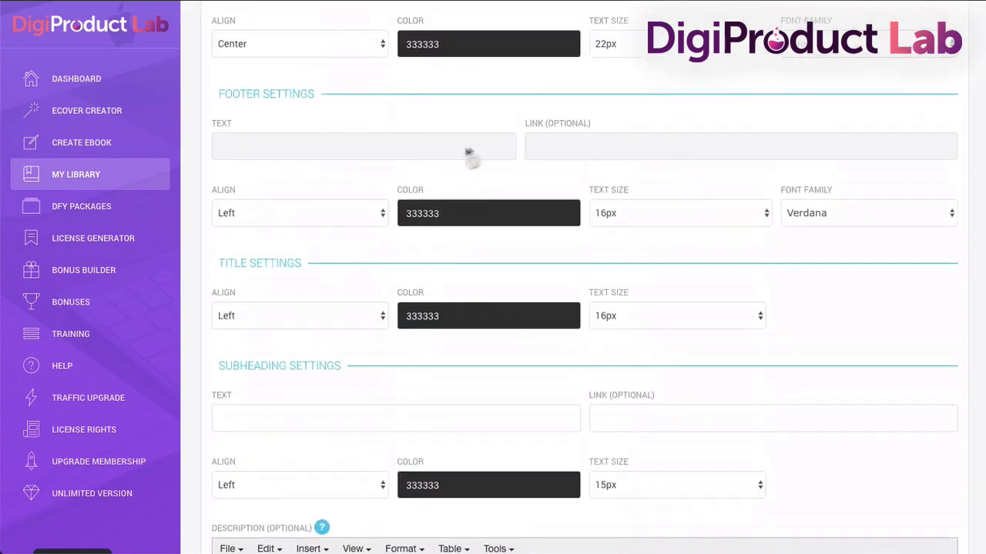
pyautogui.scroll(4, 431, 170)
pyautogui.scroll(1, 418, 187)
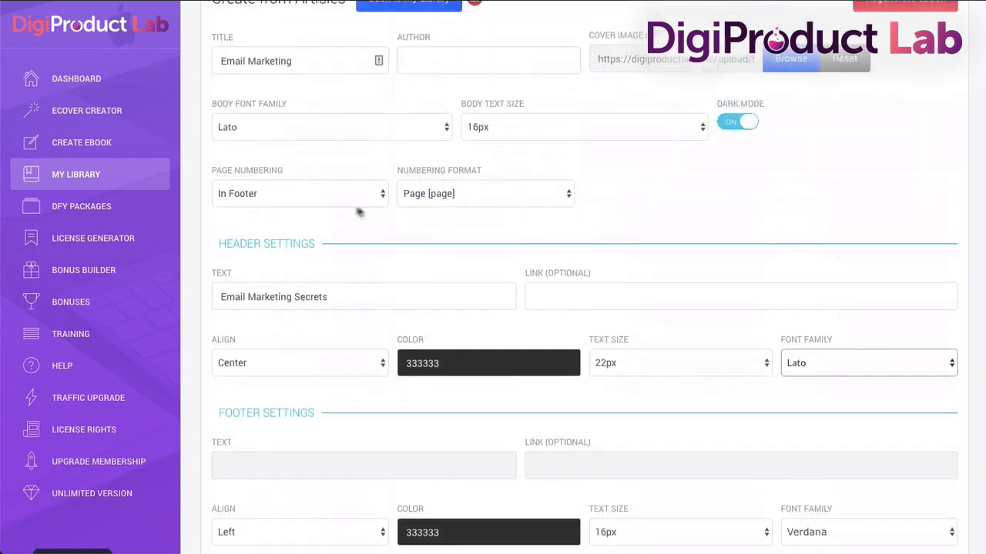
pyautogui.click(312, 198)
pyautogui.click(312, 195)
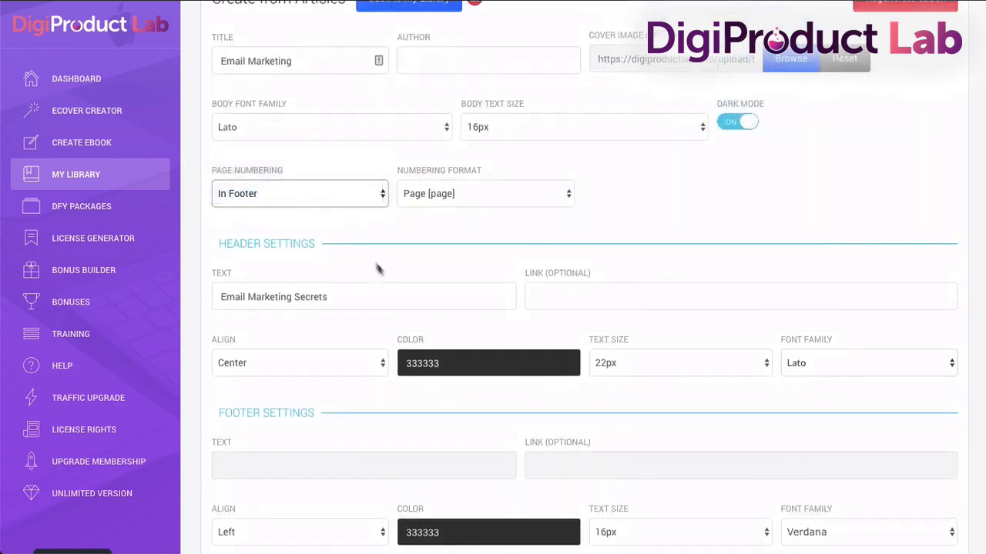
# Set the footer's font family to Lato.
pyautogui.scroll(-3, 464, 315)
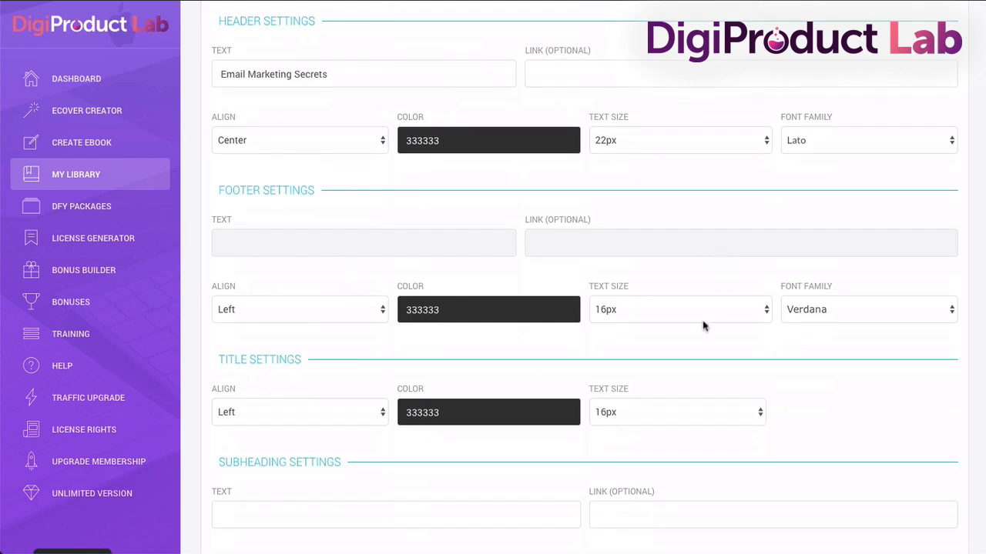
pyautogui.click(841, 324)
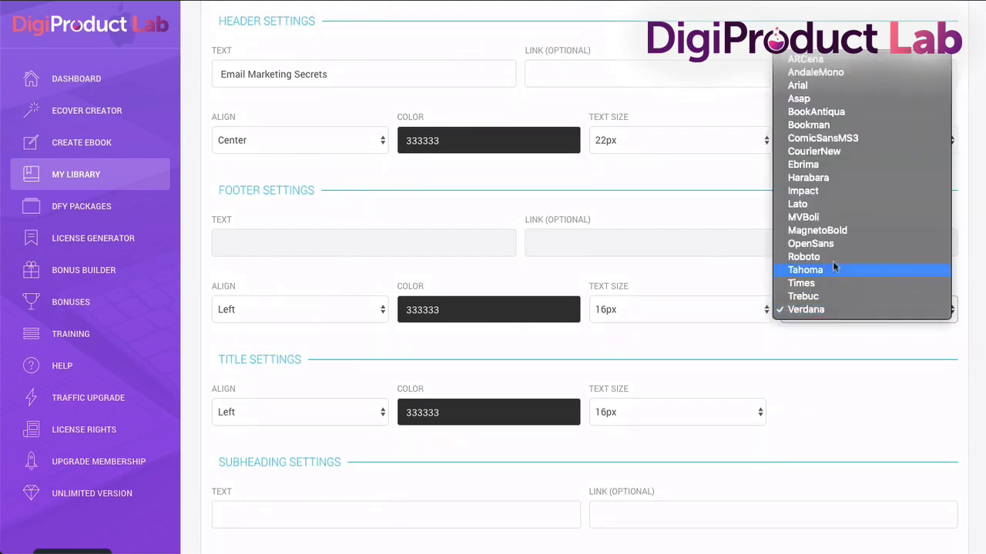
pyautogui.click(821, 202)
# Set the alignment in the title settings to Center.
pyautogui.scroll(-2, 578, 348)
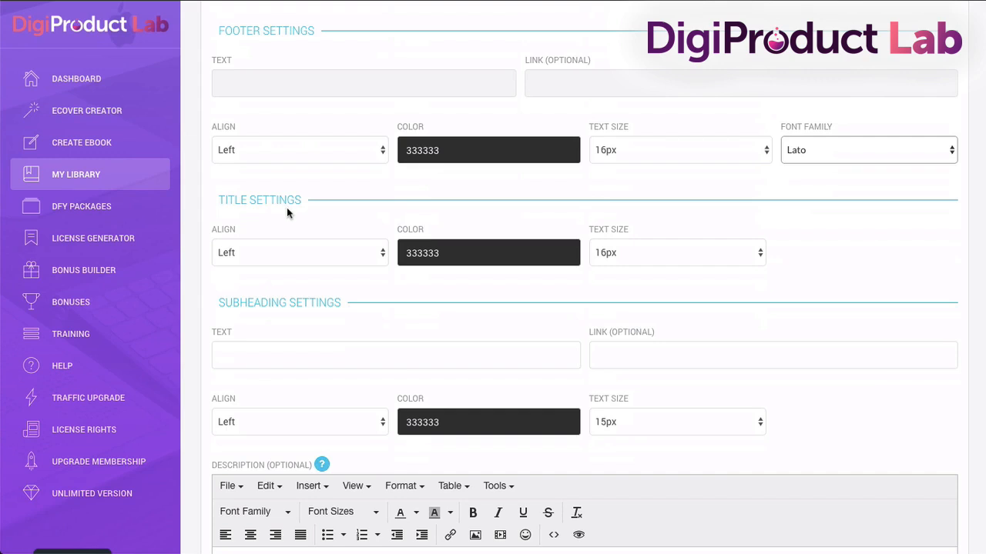
pyautogui.click(275, 250)
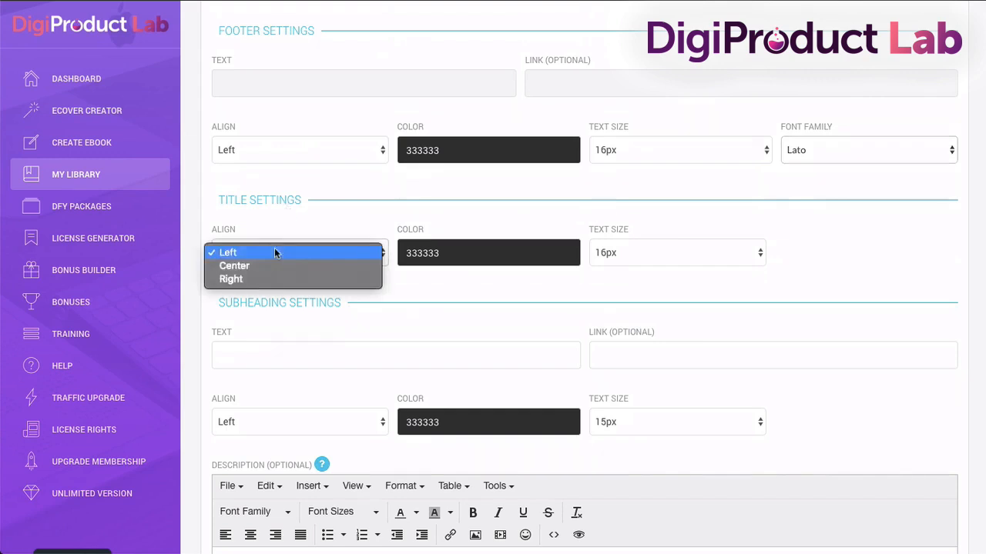
pyautogui.click(279, 278)
pyautogui.click(277, 265)
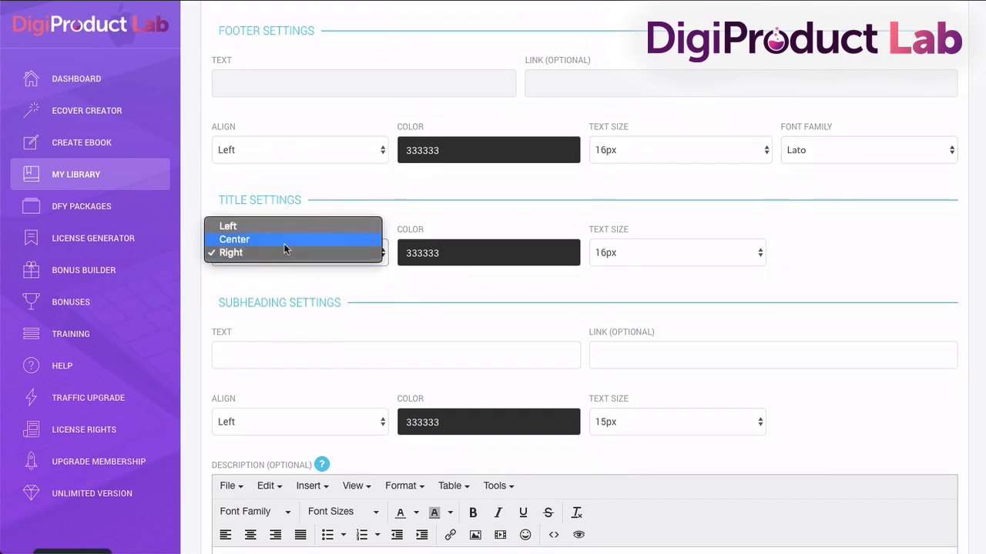
pyautogui.click(281, 239)
# Compare the header, footer and title settings, and set the header's text size to 16px.
pyautogui.scroll(1, 753, 303)
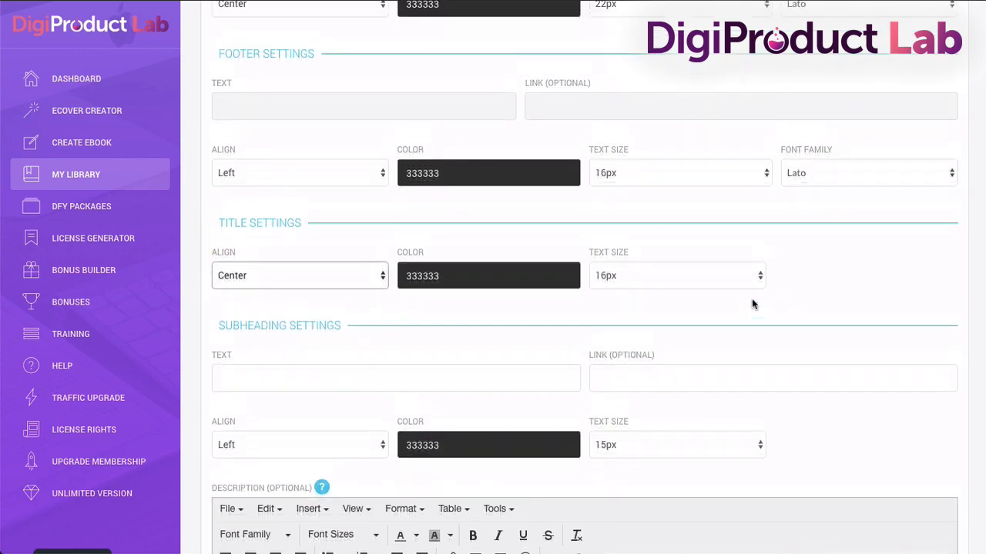
pyautogui.scroll(3, 753, 304)
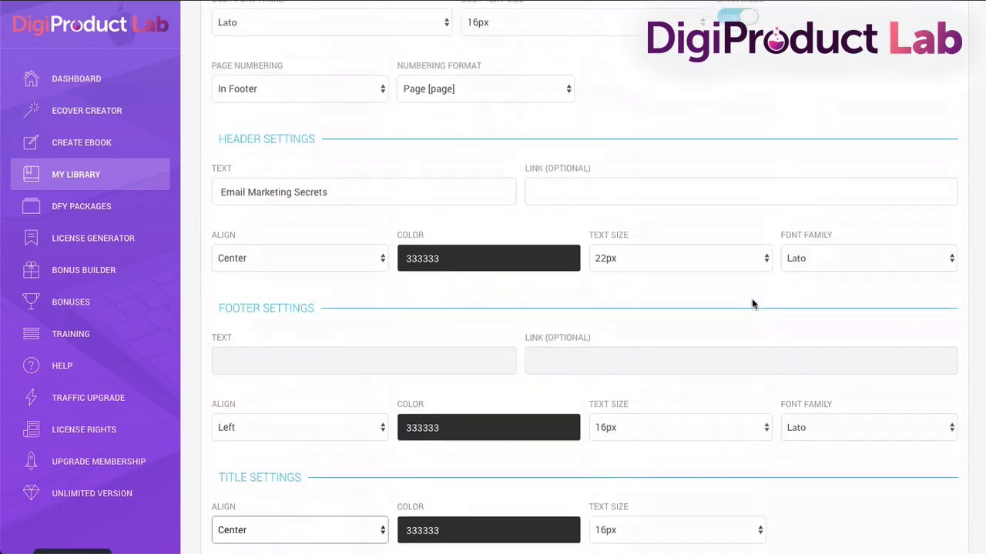
pyautogui.scroll(-4, 752, 304)
pyautogui.scroll(3, 711, 260)
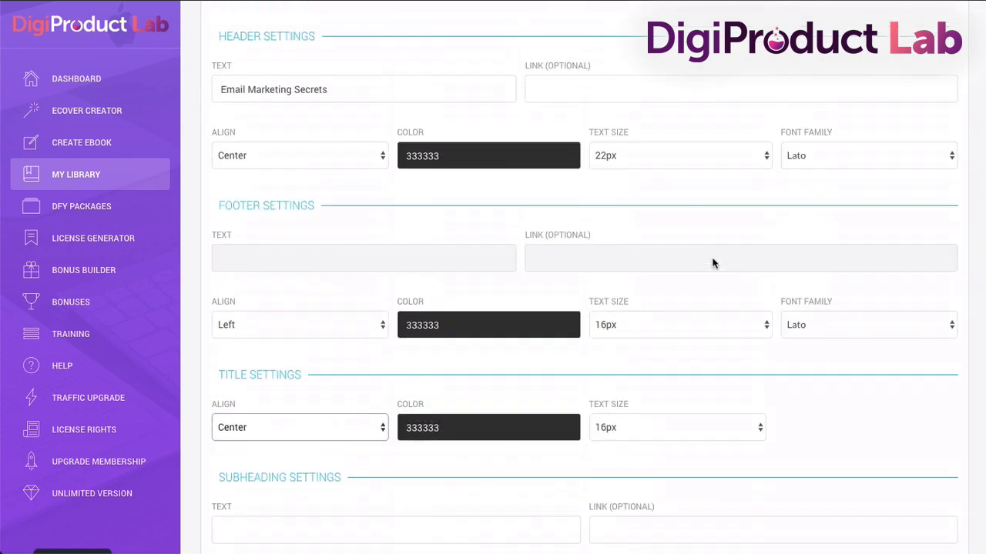
pyautogui.click(664, 159)
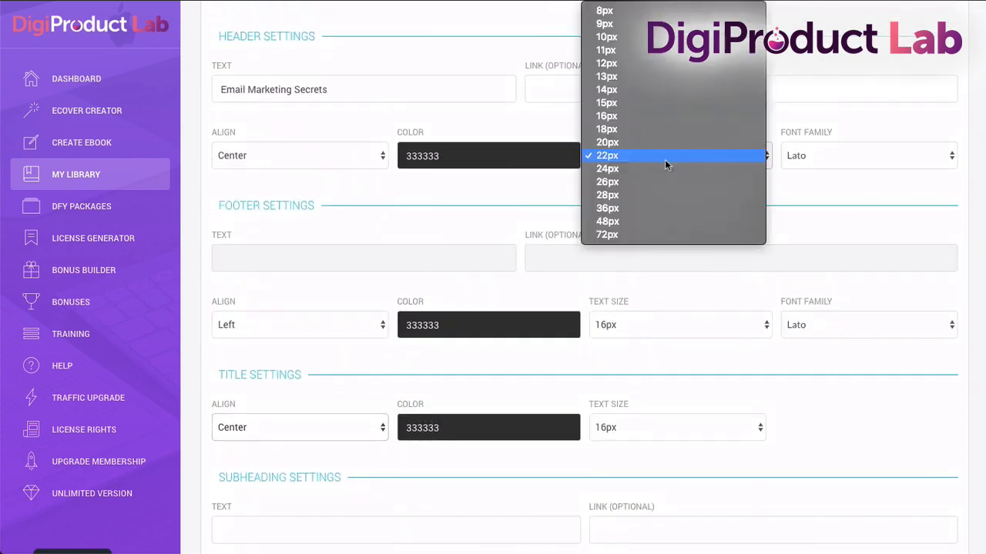
pyautogui.click(663, 117)
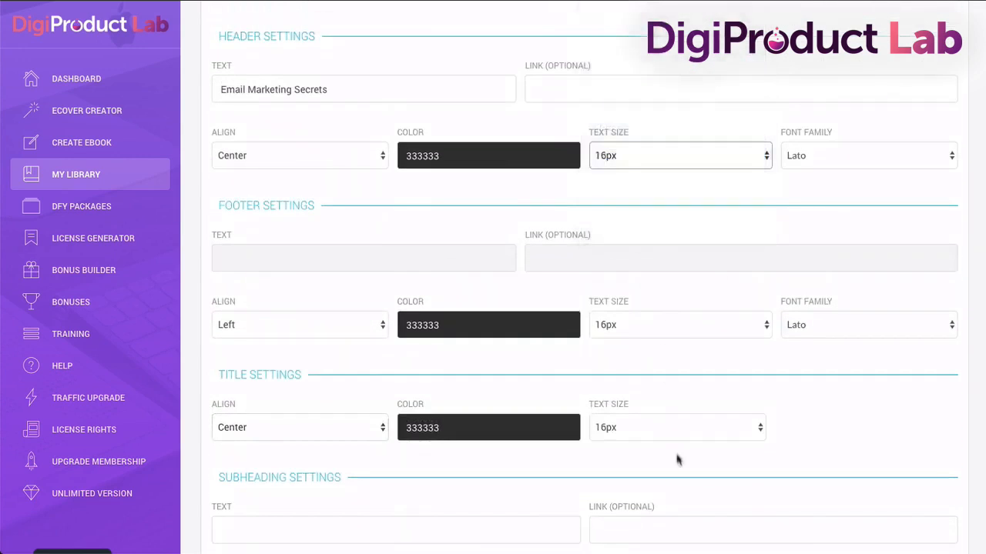
# Set the text size in the title settings to 22px.
pyautogui.click(671, 429)
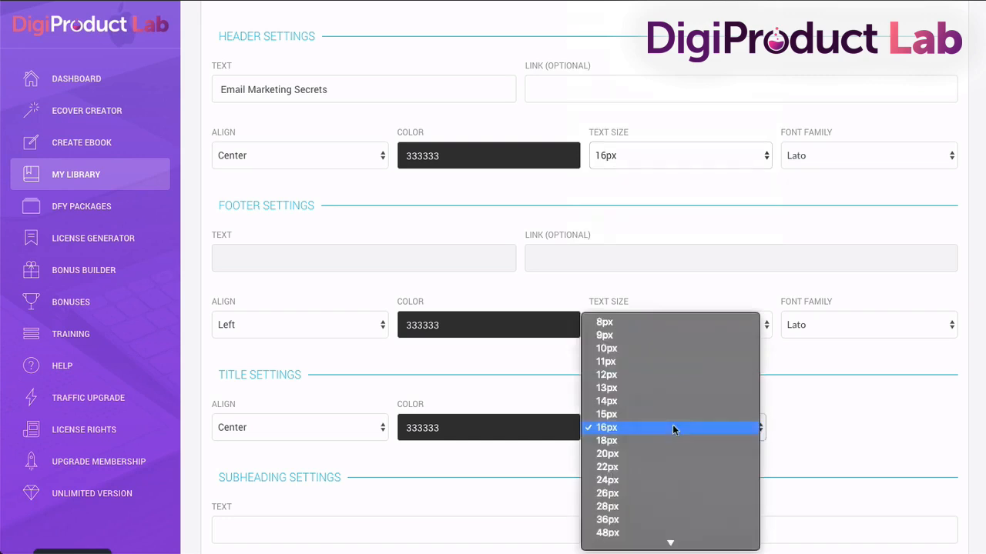
pyautogui.click(667, 466)
pyautogui.scroll(-3, 838, 420)
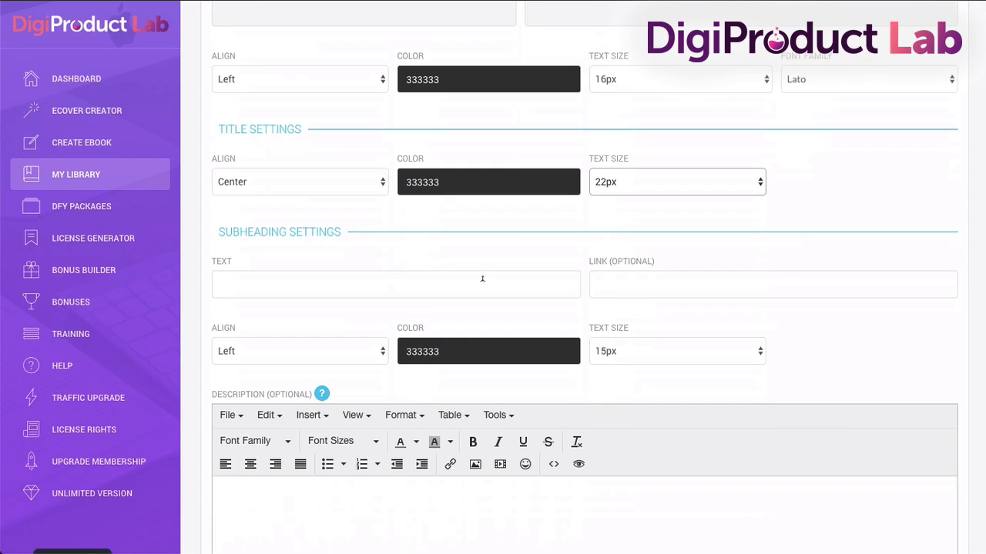
pyautogui.click(482, 279)
pyautogui.write('Click ')
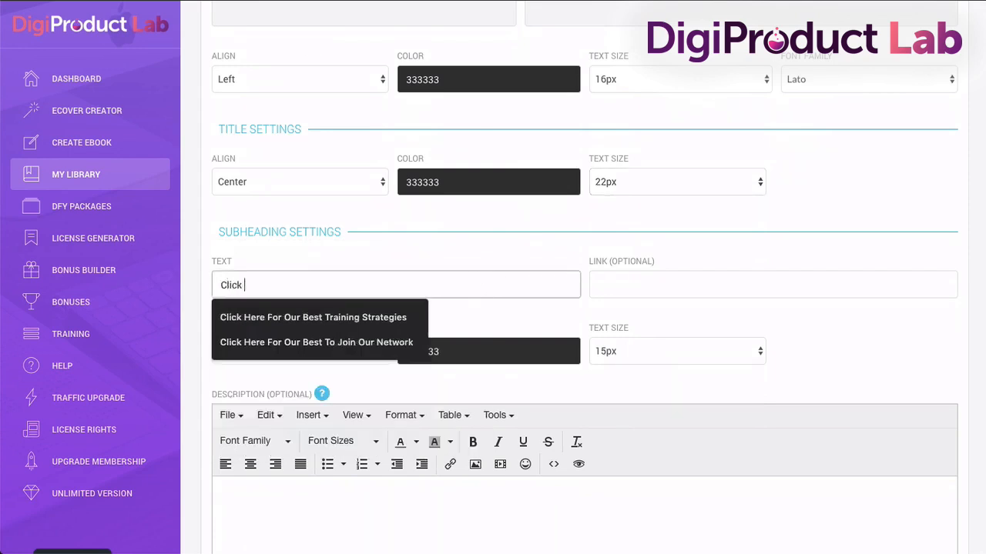
pyautogui.write('Here To Get My Traini')
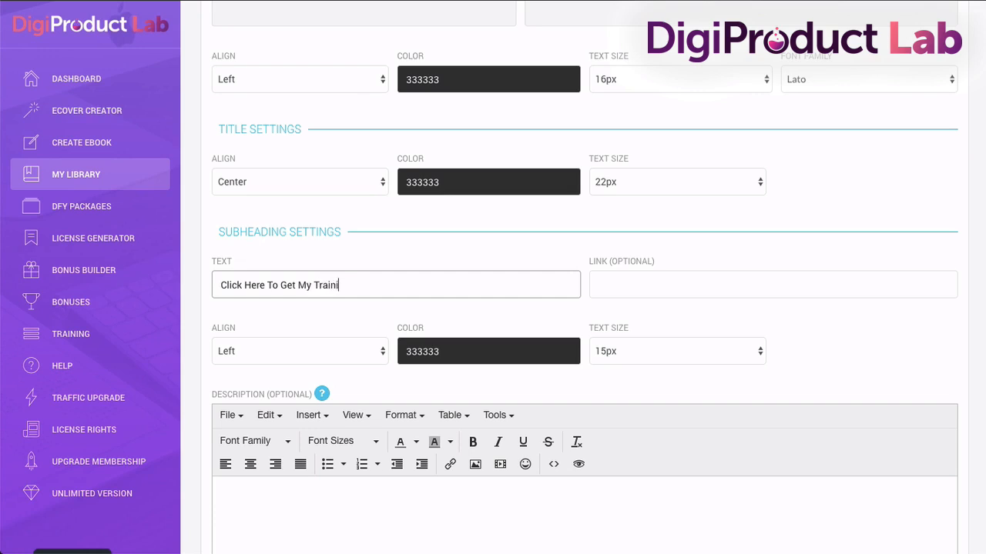
pyautogui.write('deo')
pyautogui.click(675, 284)
pyautogui.write('ww')
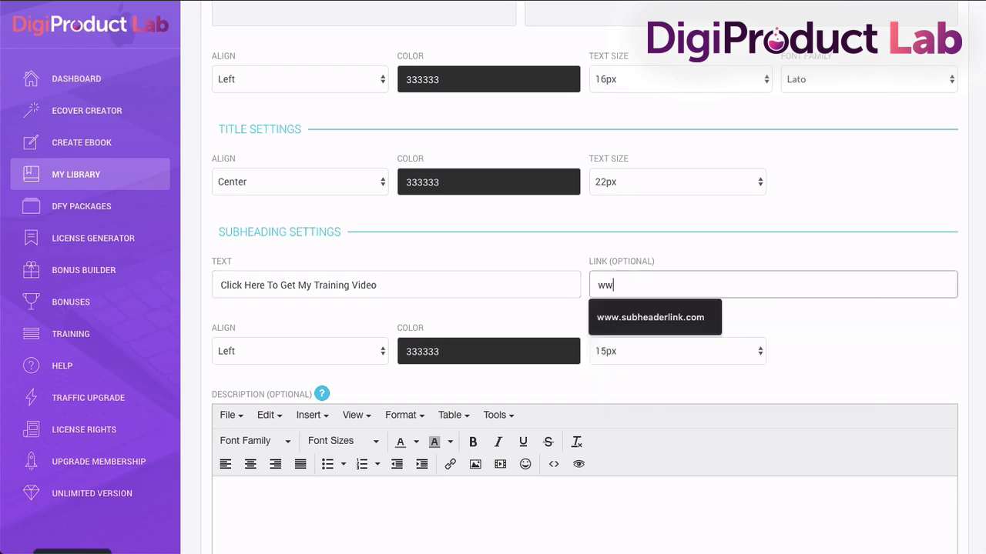
pyautogui.write('w.google.')
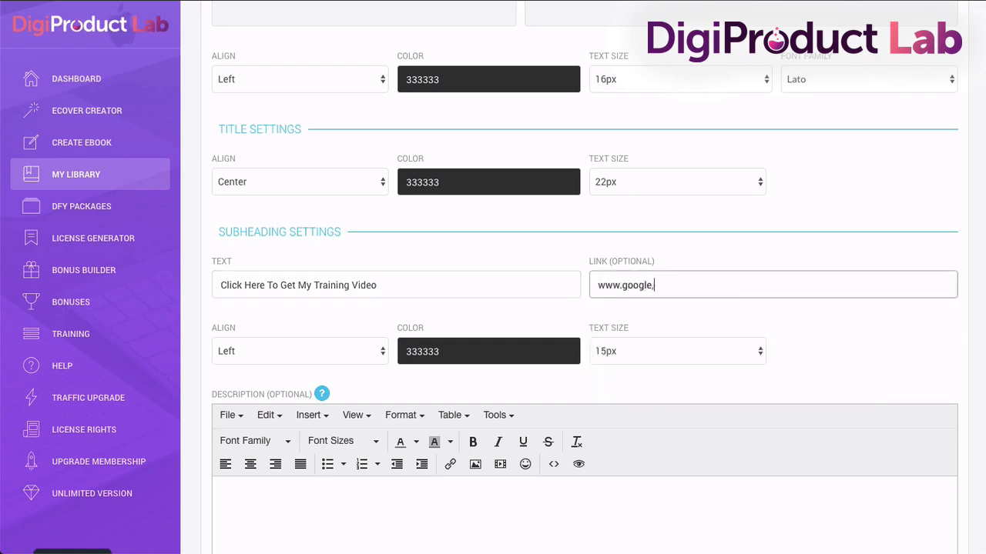
pyautogui.write('com')
# Set the subheading's alignment to Center and its text size to 13px.
pyautogui.click(251, 362)
pyautogui.click(248, 363)
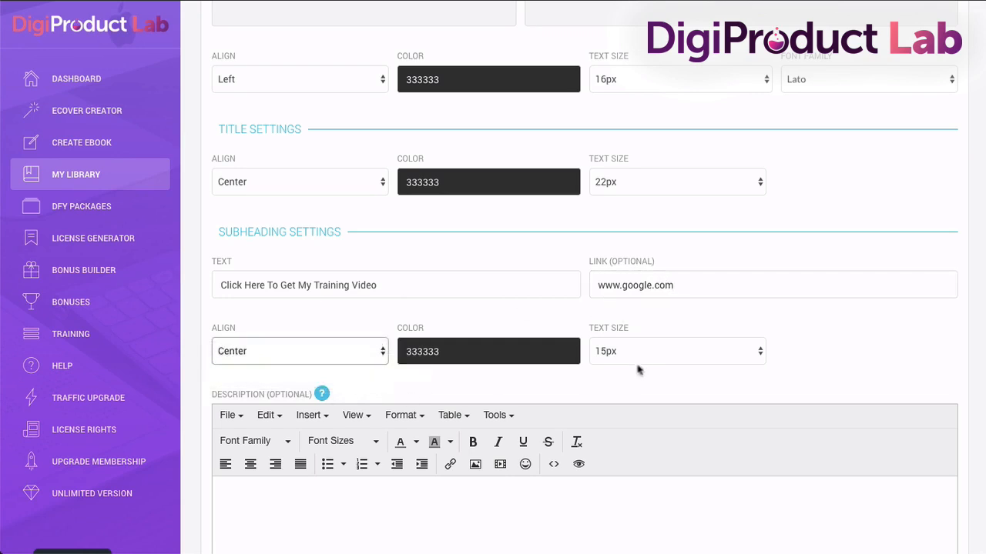
pyautogui.click(667, 358)
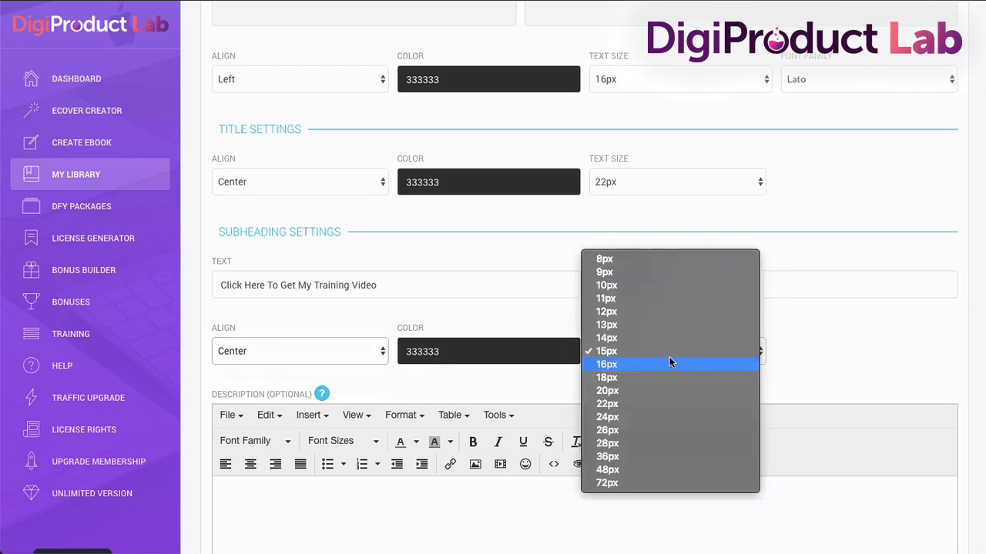
pyautogui.click(674, 324)
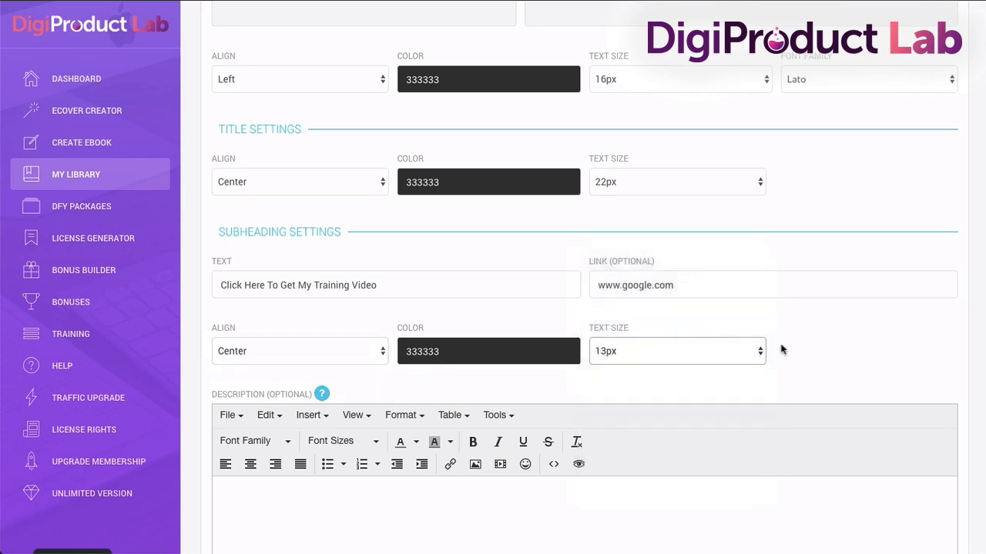
# Leave the optional description and summary empty and save the eBook's changes.
pyautogui.scroll(-4, 819, 357)
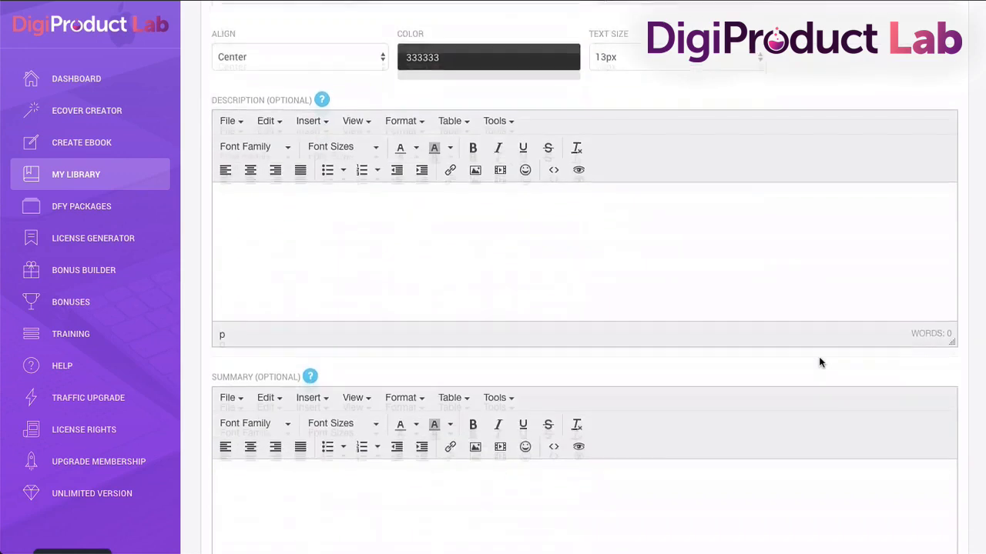
pyautogui.scroll(-1, 819, 363)
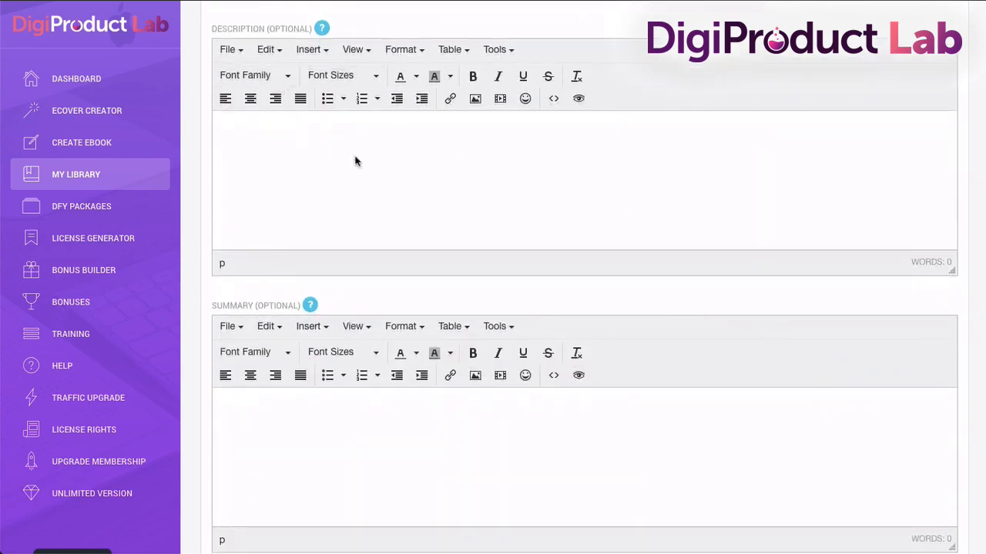
pyautogui.scroll(-3, 409, 325)
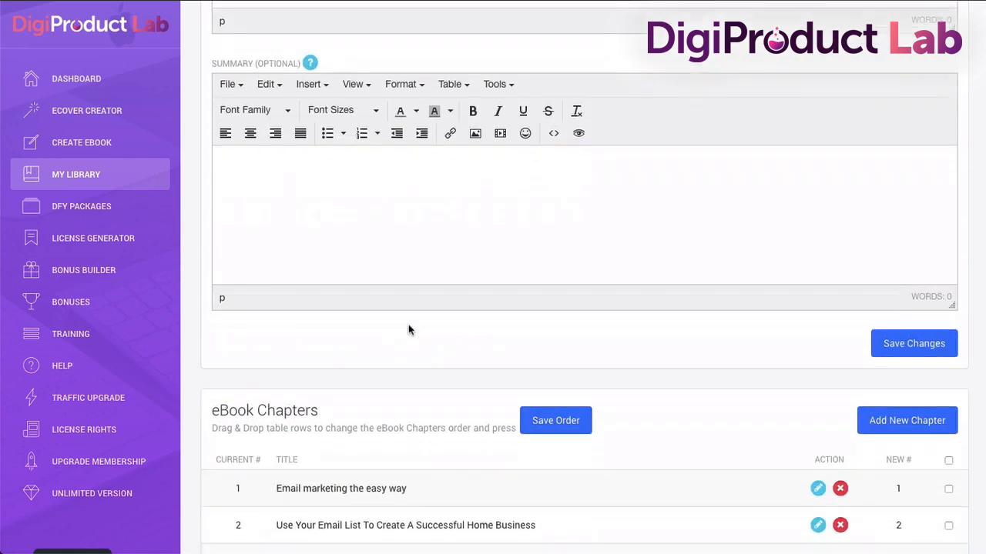
pyautogui.click(917, 348)
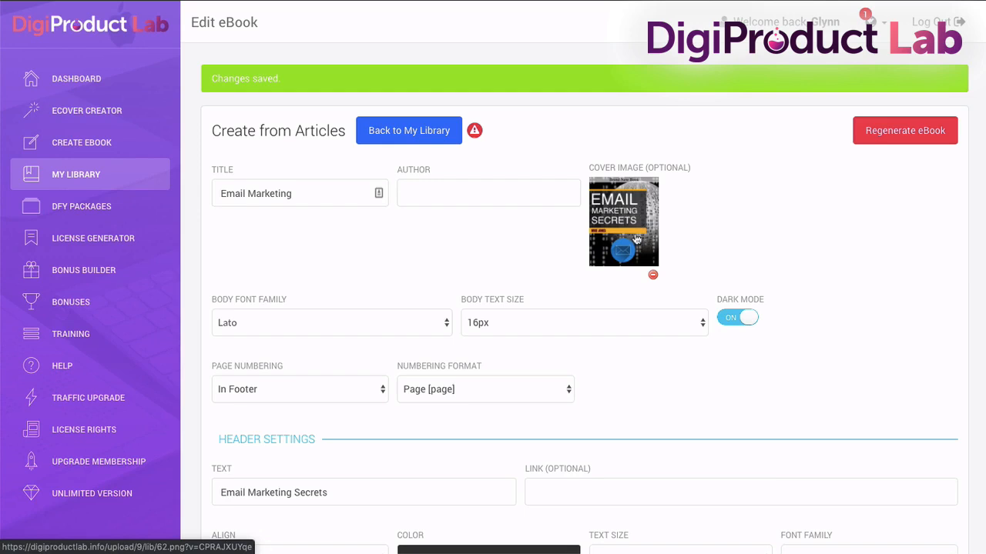
# Reorder chapters after the first as Simple Solutions, 5 Surefire Tips, Autoresponders, Use Your Email List, Lifeline, Is Email Marketing Right, and save the order.
pyautogui.scroll(-9, 636, 241)
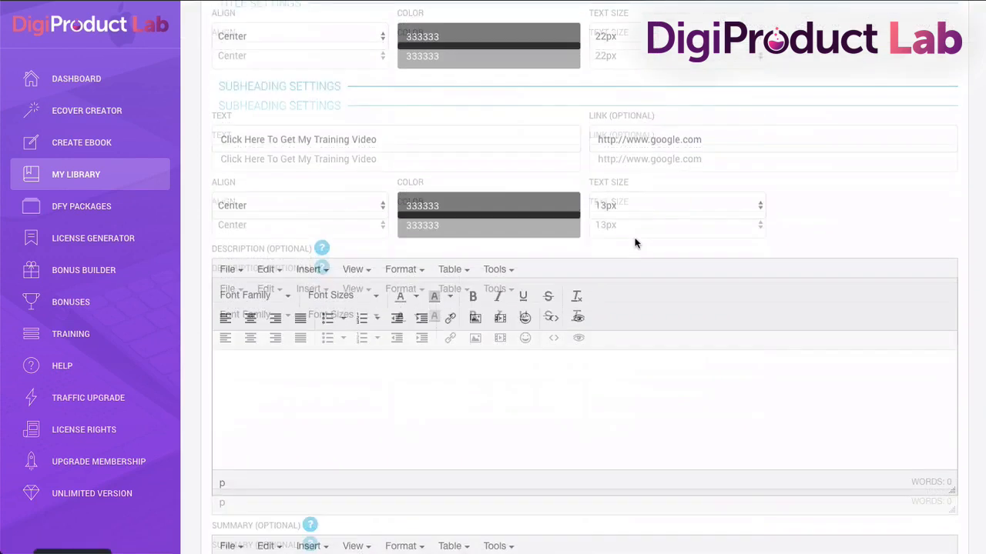
pyautogui.scroll(-8, 634, 243)
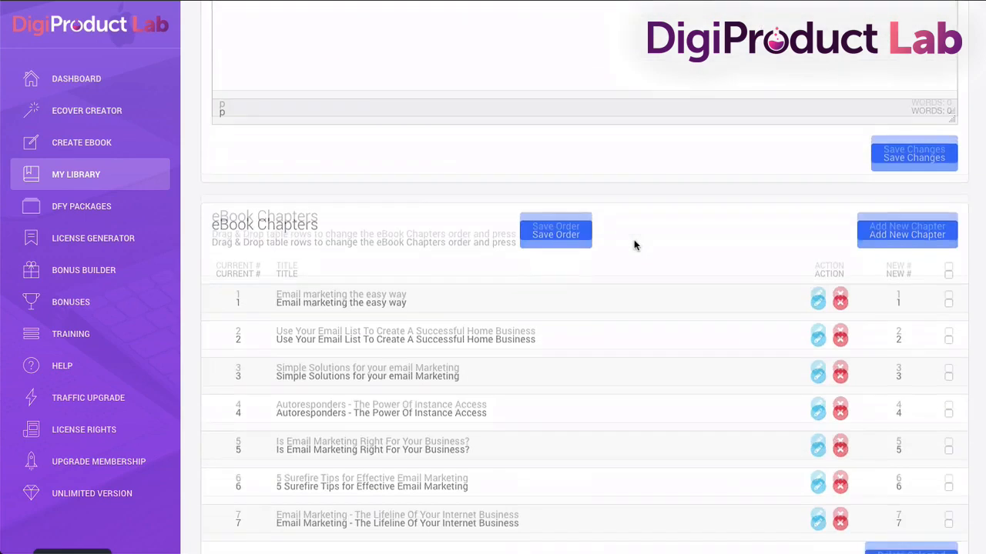
pyautogui.scroll(-2, 268, 207)
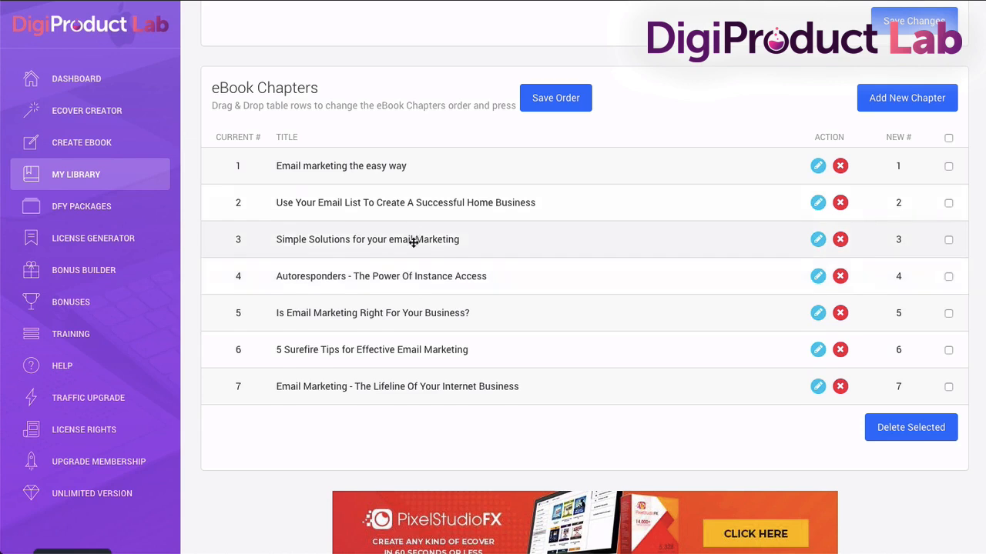
pyautogui.moveTo(414, 243); pyautogui.dragTo(427, 199)
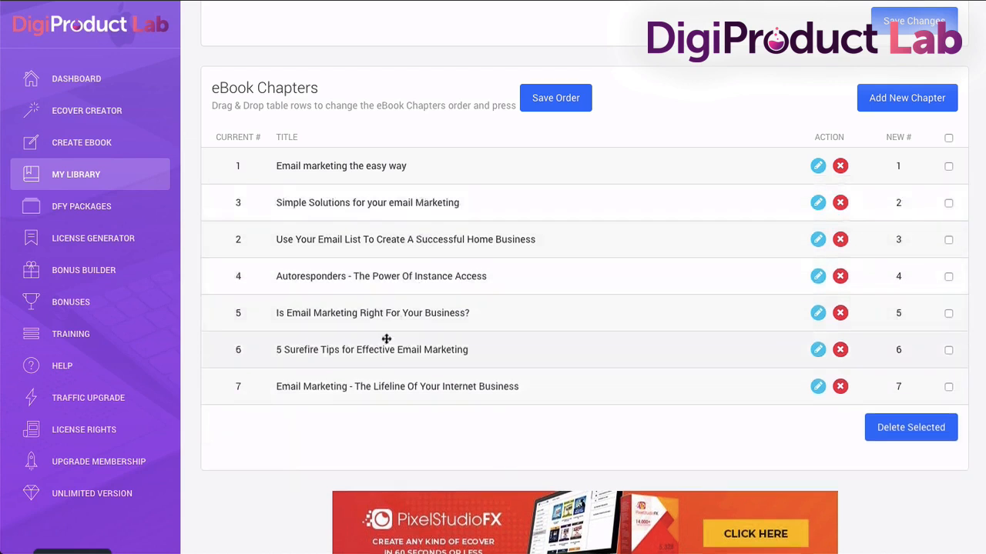
pyautogui.moveTo(382, 355); pyautogui.dragTo(389, 244)
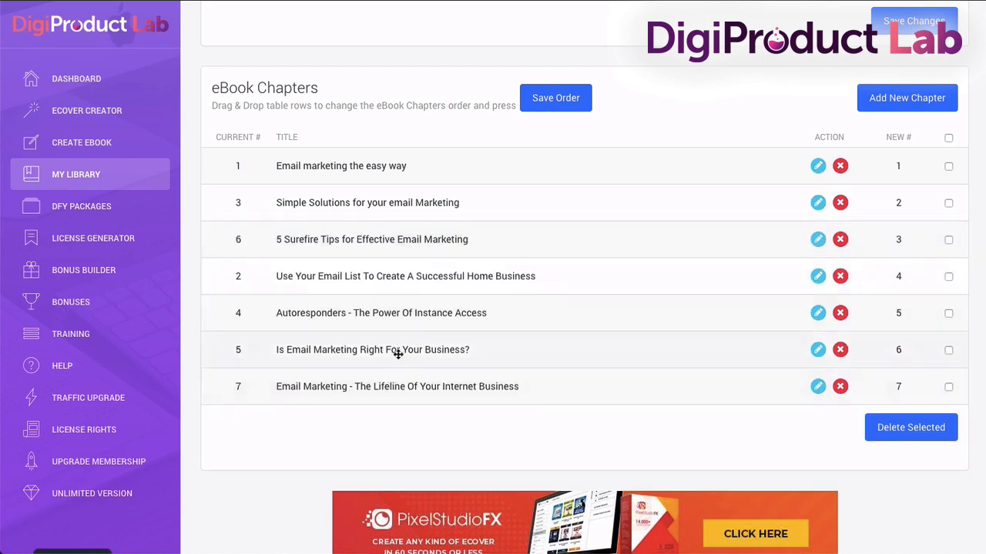
pyautogui.moveTo(402, 389); pyautogui.dragTo(416, 276)
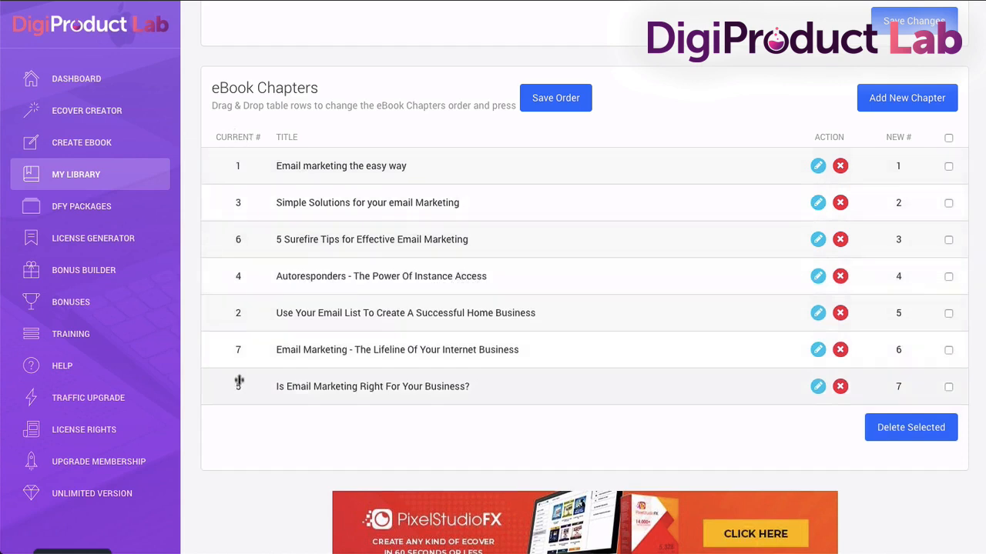
pyautogui.click(571, 108)
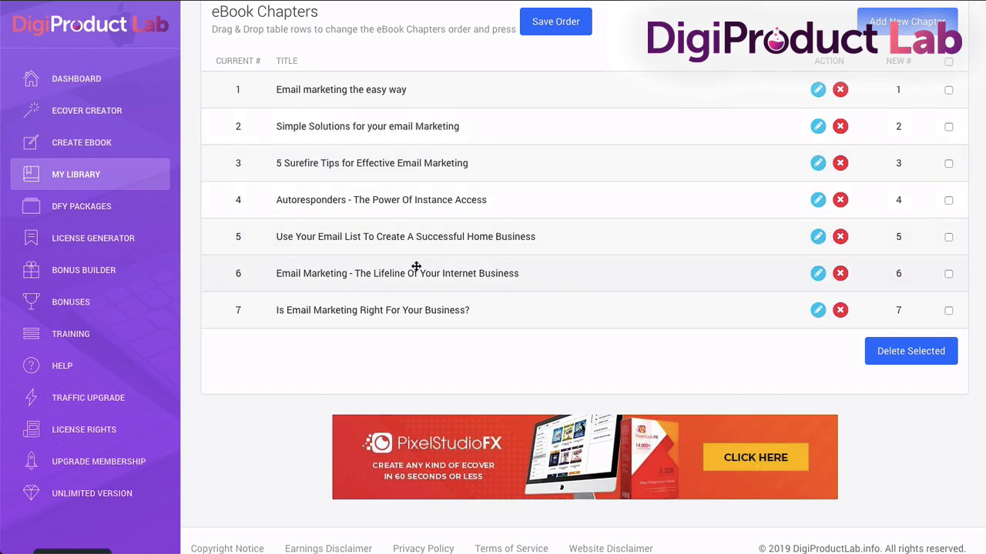
# Start a new blank chapter for the eBook in the page editor.
pyautogui.scroll(1, 416, 266)
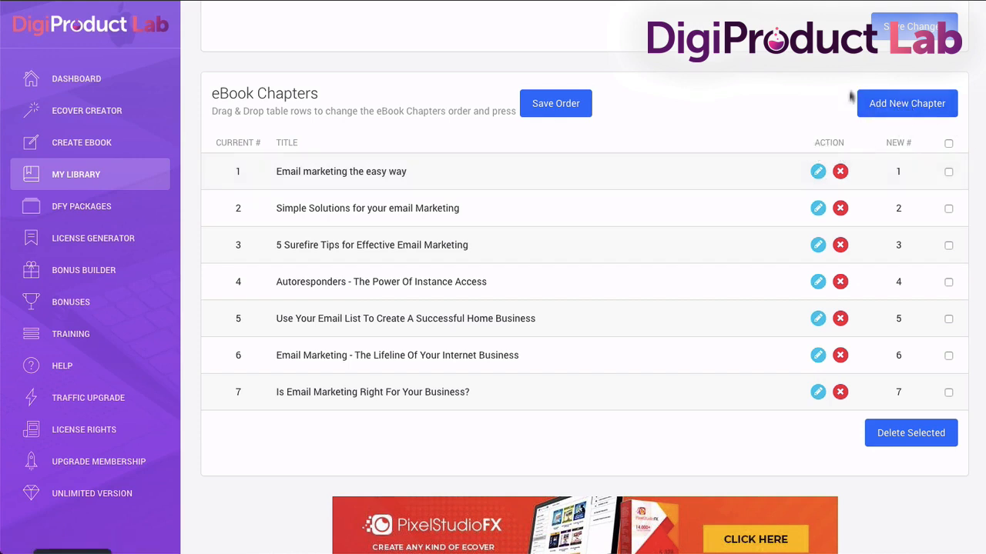
pyautogui.click(933, 103)
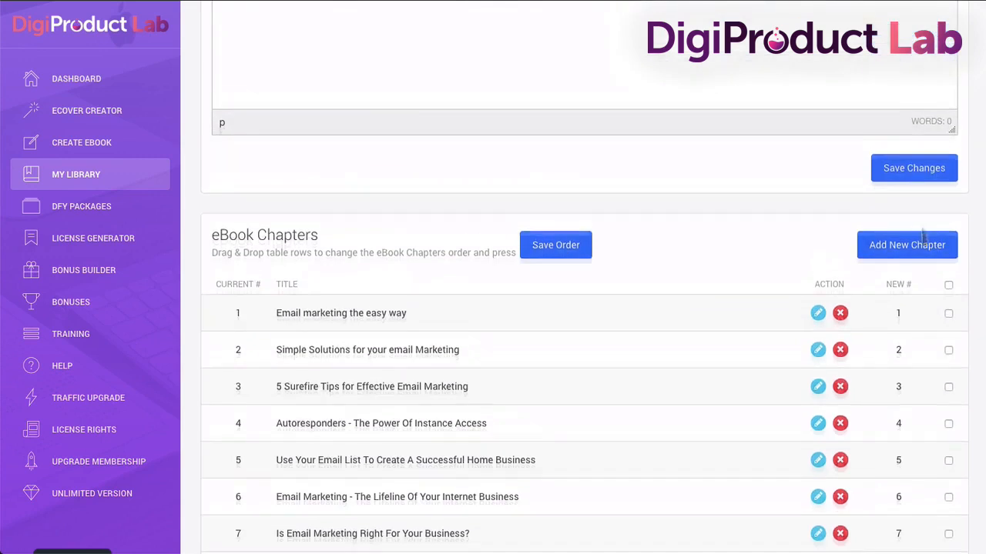
pyautogui.scroll(-2, 931, 265)
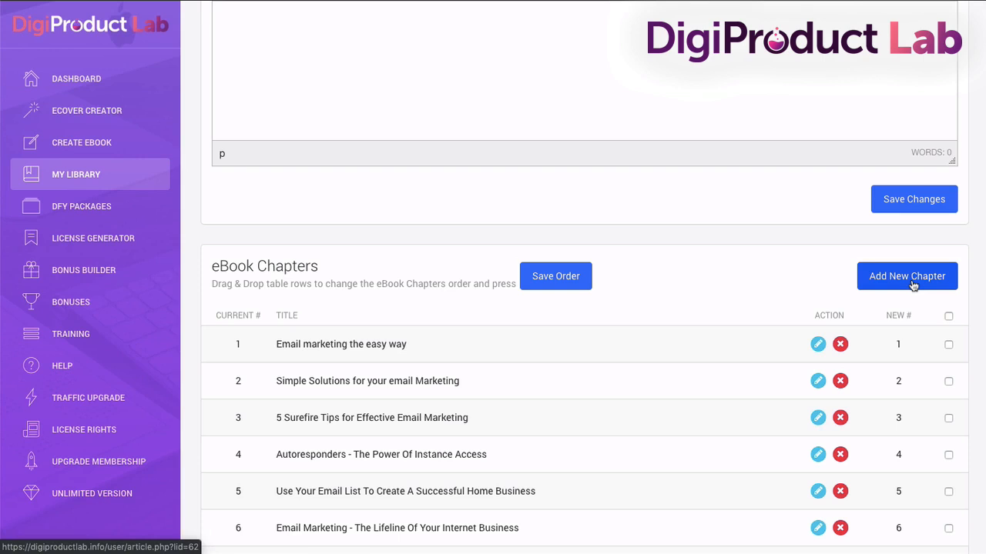
pyautogui.click(914, 285)
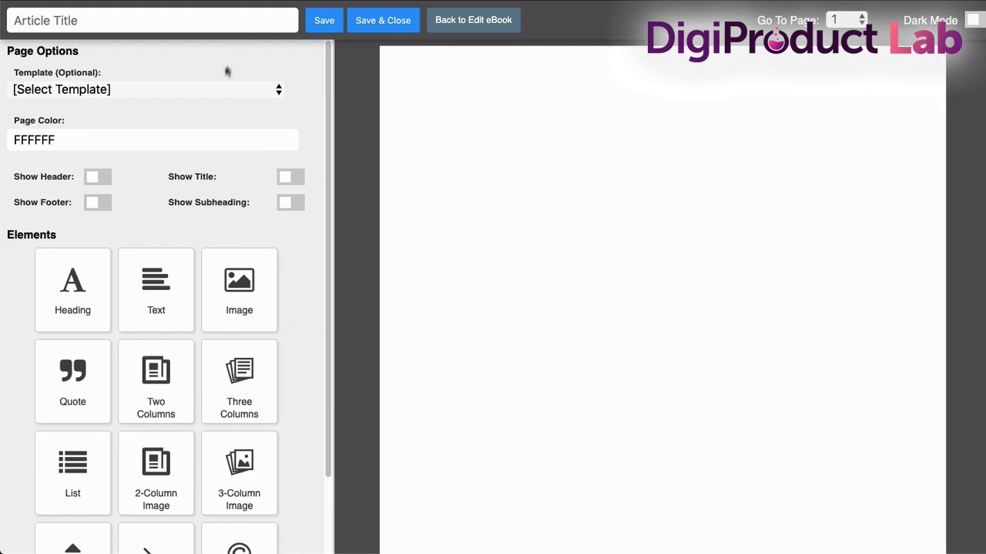
# Apply the Introduction template to the new chapter and accept the removal of existing contents.
pyautogui.click(220, 90)
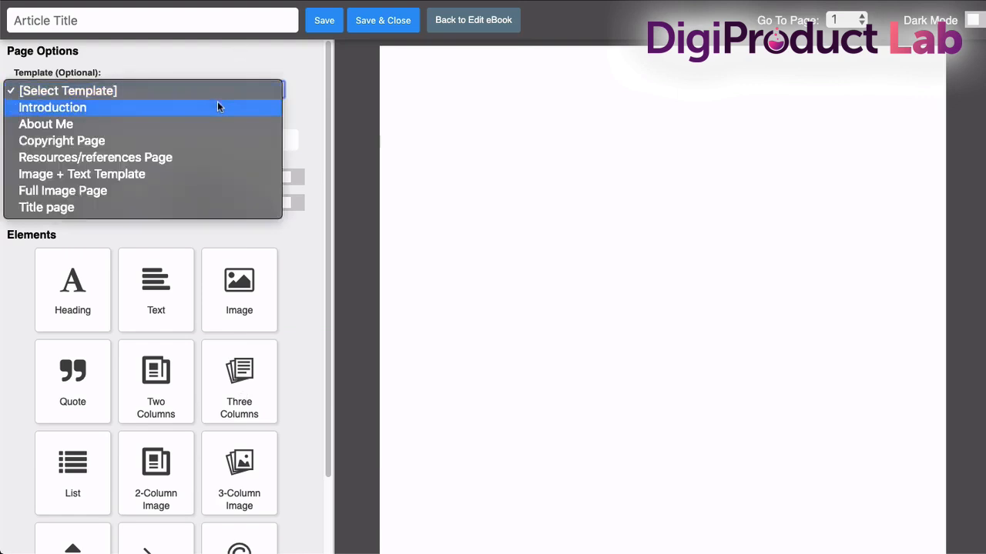
pyautogui.click(217, 107)
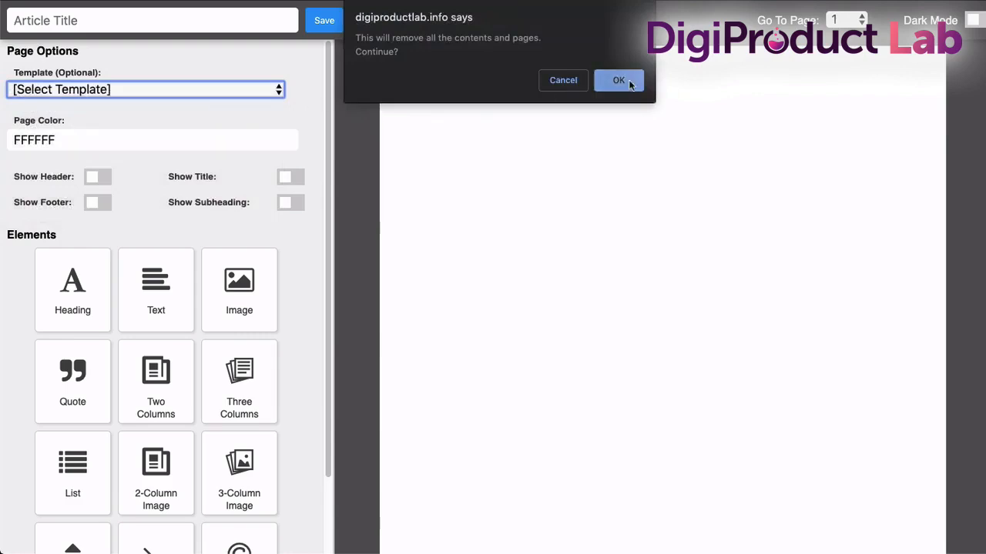
pyautogui.click(628, 83)
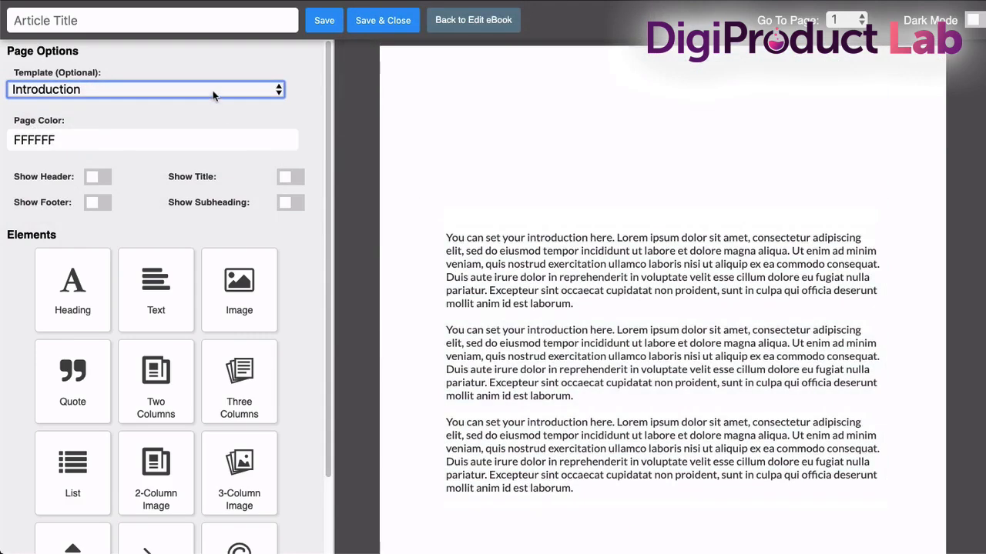
# Switch the new chapter to the About Me template, accept replacing its contents, and look over the page layout.
pyautogui.click(213, 94)
pyautogui.click(211, 103)
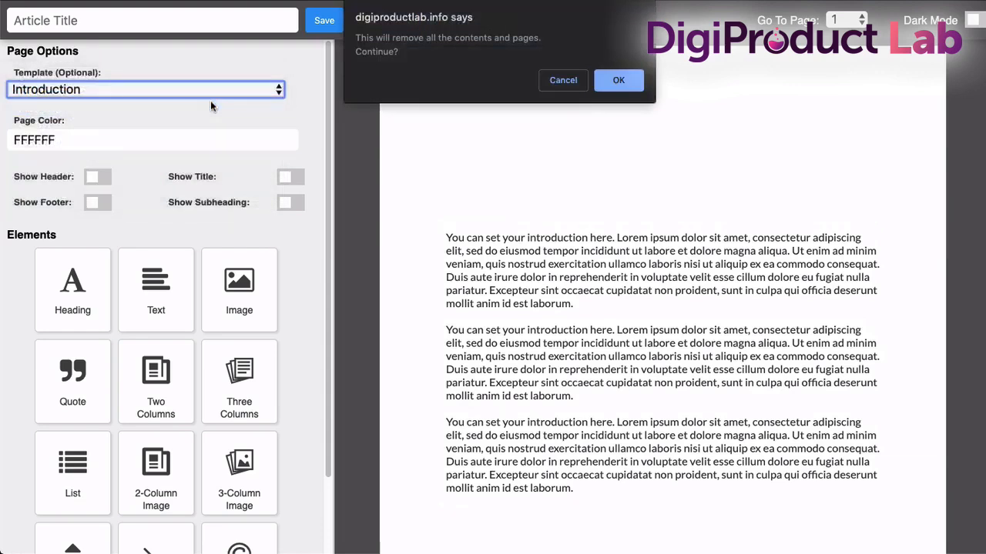
pyautogui.click(616, 85)
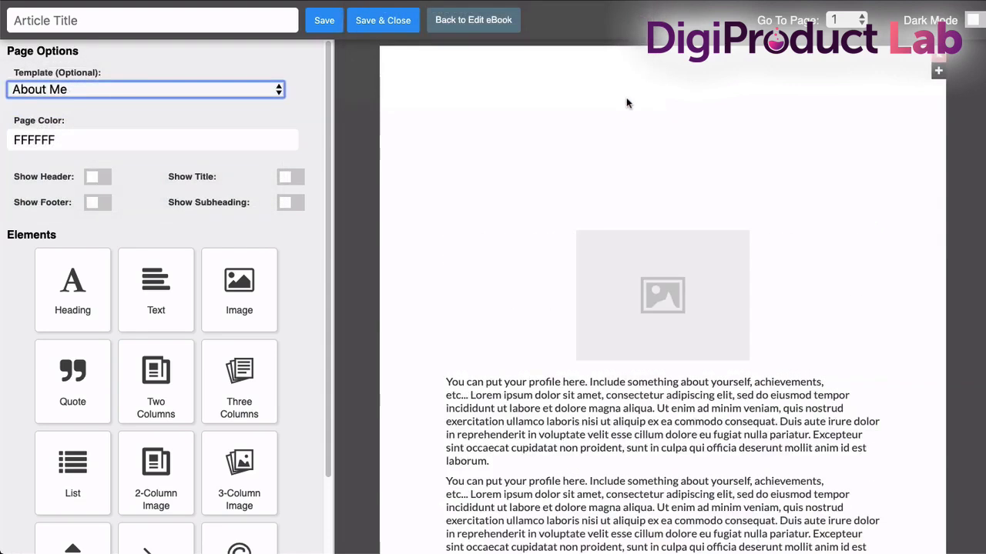
pyautogui.scroll(-1, 682, 461)
pyautogui.scroll(1, 672, 281)
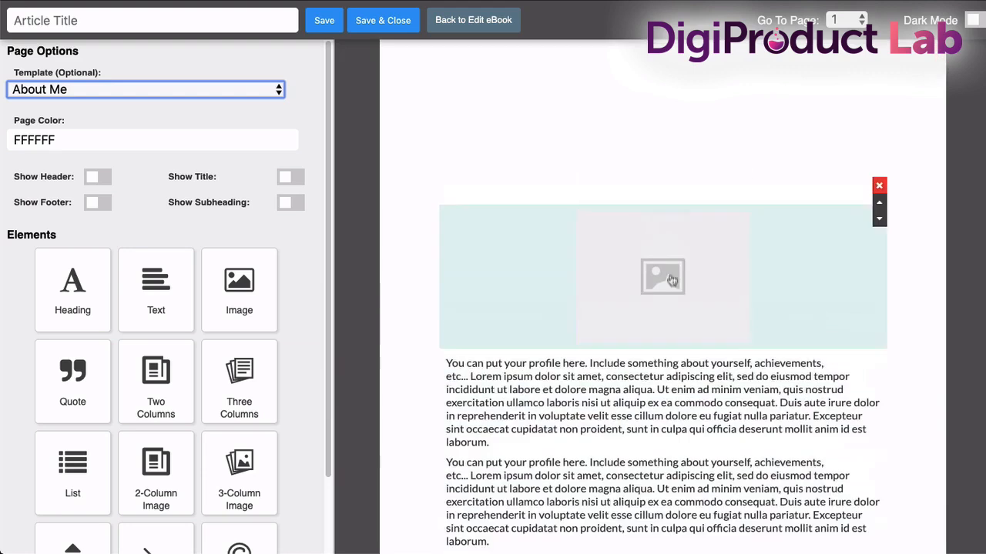
pyautogui.scroll(1, 663, 297)
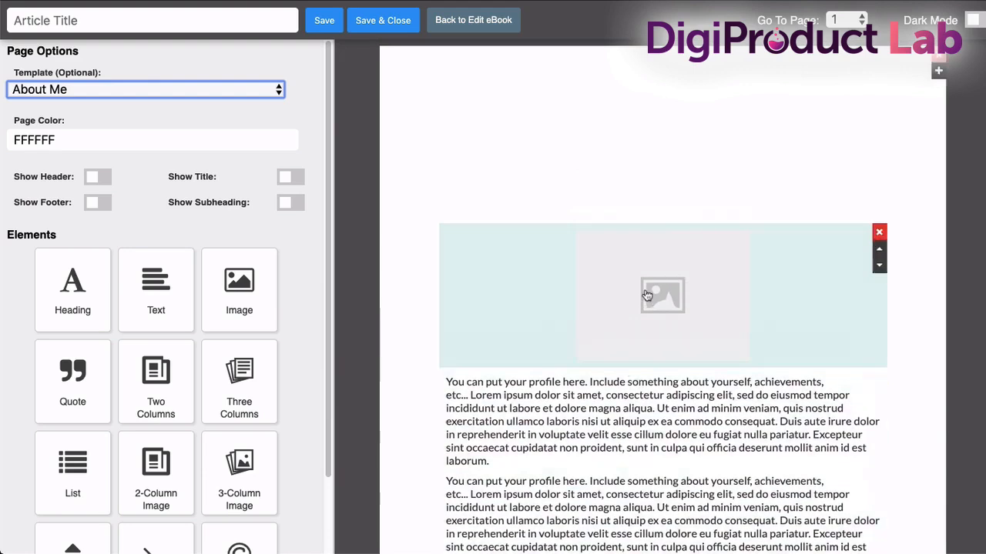
# Open the About Me page's placeholder image for editing, browse the media library for a replacement, and close the image settings.
pyautogui.click(647, 295)
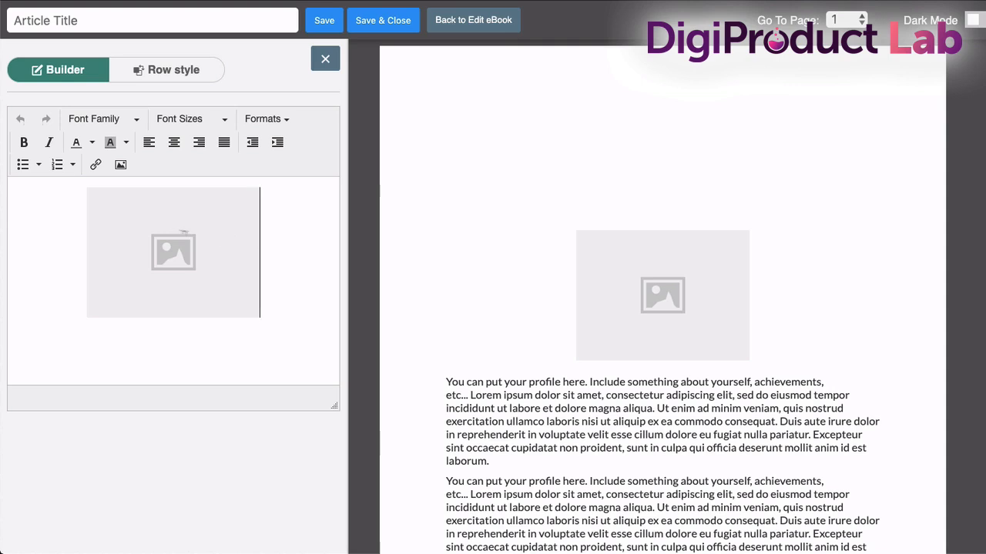
pyautogui.moveTo(262, 245); pyautogui.dragTo(132, 224)
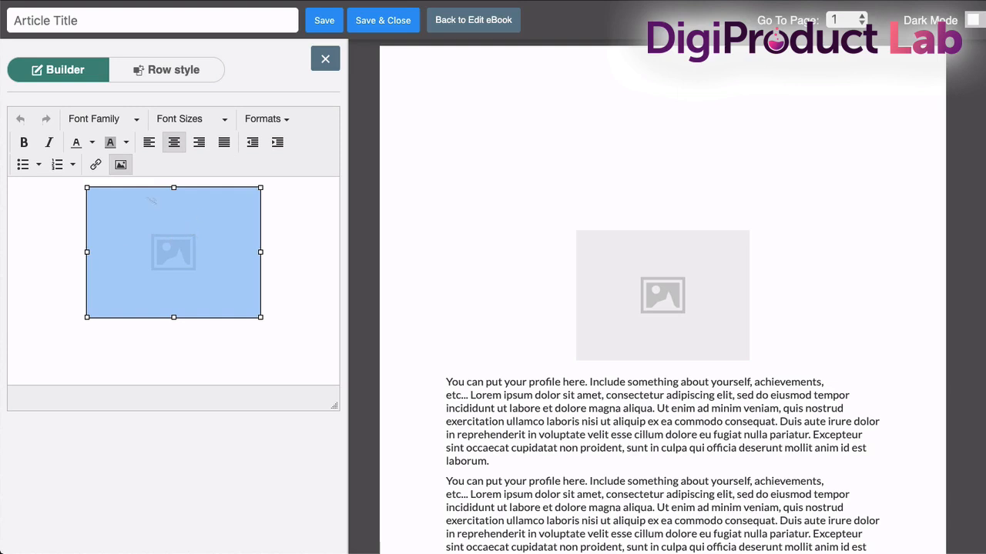
pyautogui.click(120, 165)
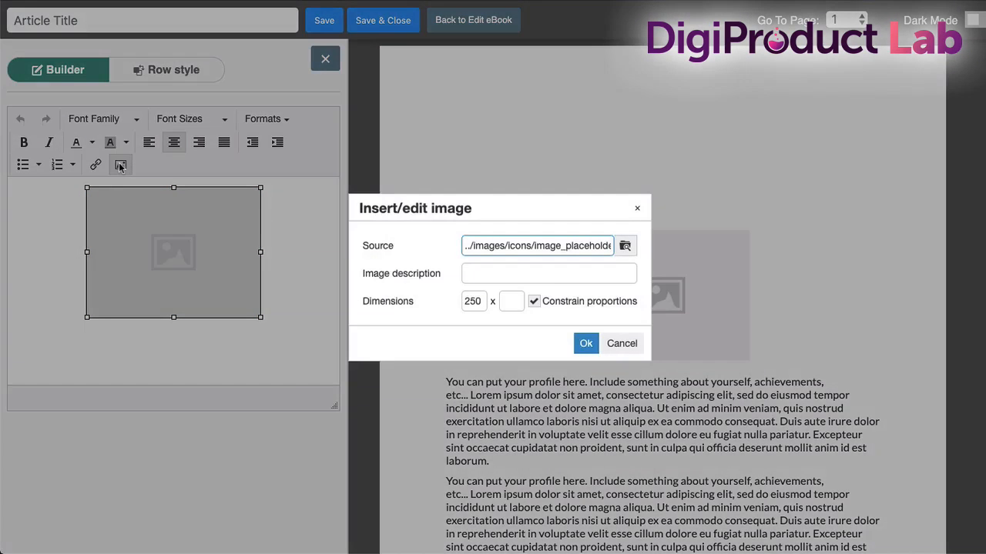
pyautogui.click(628, 247)
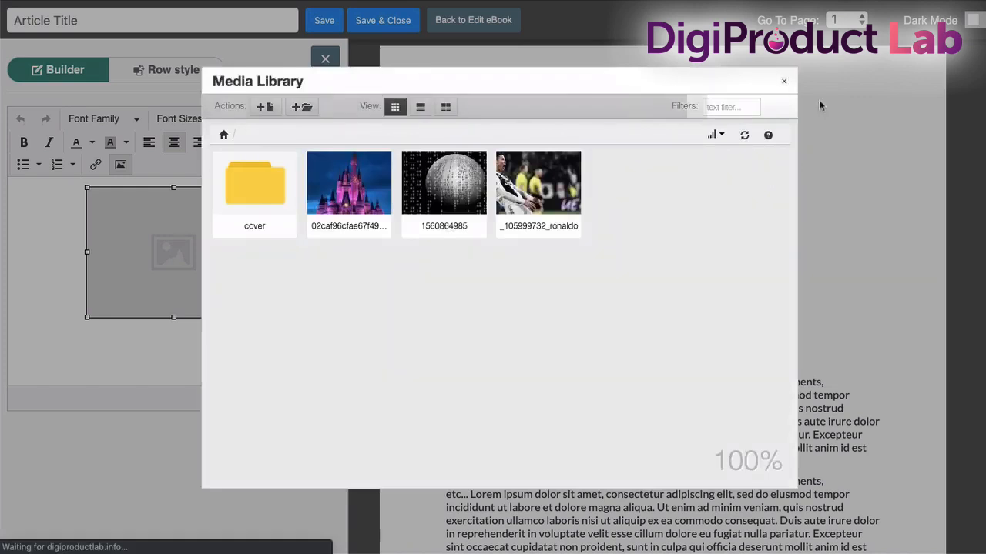
pyautogui.click(787, 83)
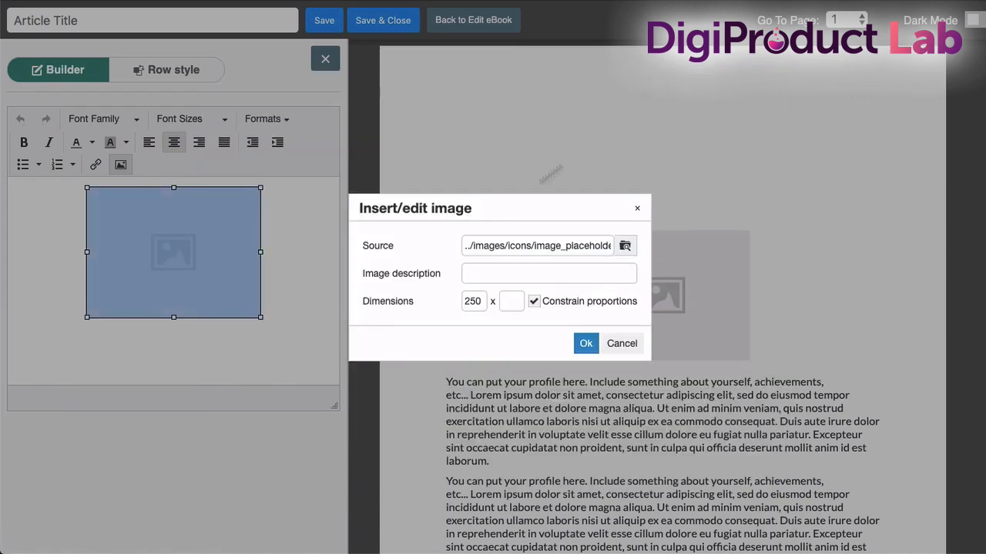
pyautogui.click(585, 342)
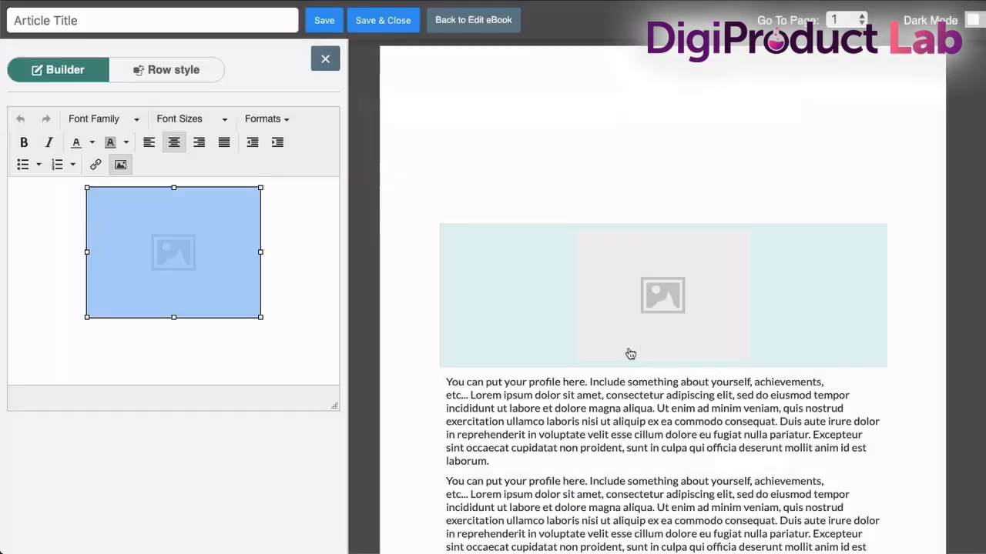
pyautogui.click(325, 58)
# Apply the Copyright Page template to the new chapter, accept replacing its contents, and inspect the copyright text block.
pyautogui.click(123, 92)
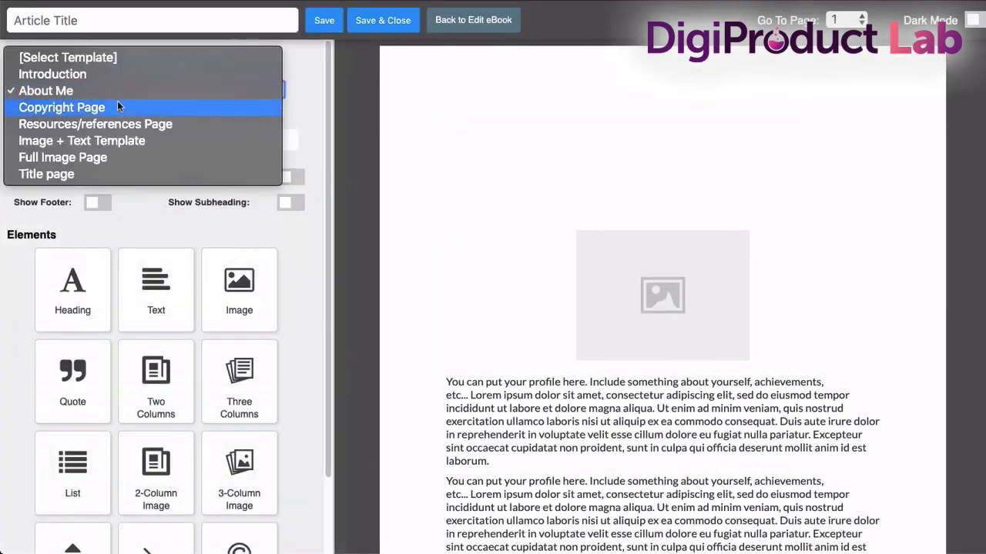
pyautogui.click(116, 104)
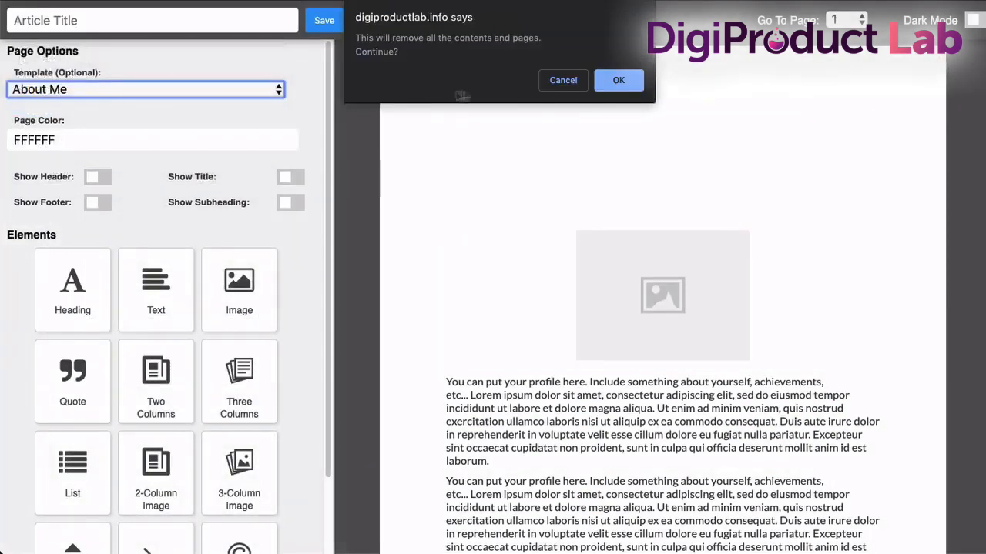
pyautogui.click(621, 81)
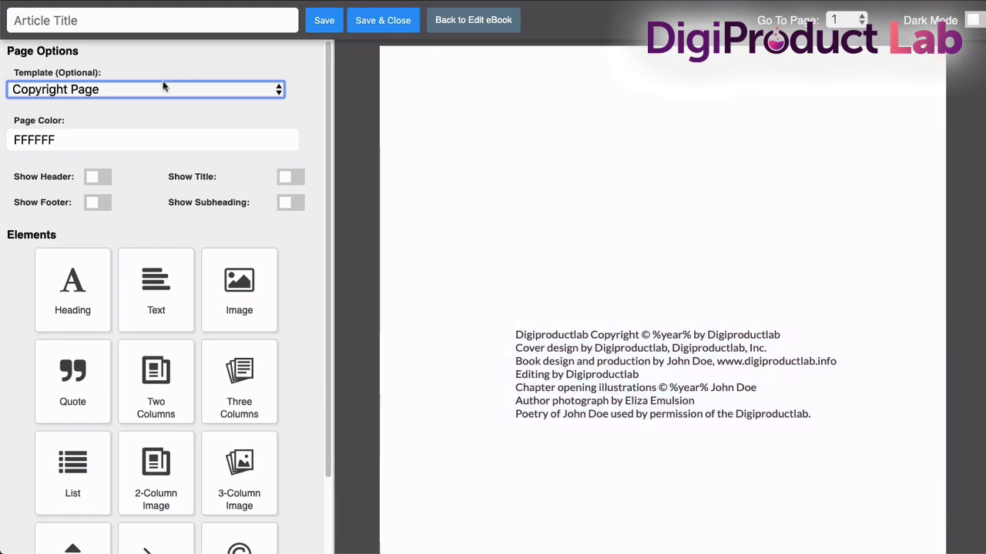
pyautogui.click(567, 362)
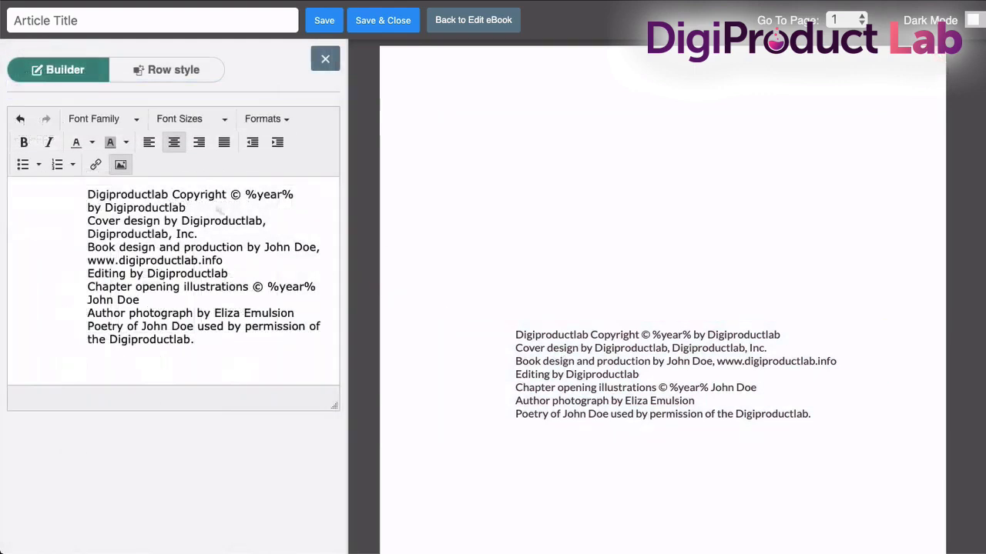
pyautogui.click(325, 58)
# Switch the new chapter to the Resources/references Page template and accept the removal of its contents.
pyautogui.click(135, 85)
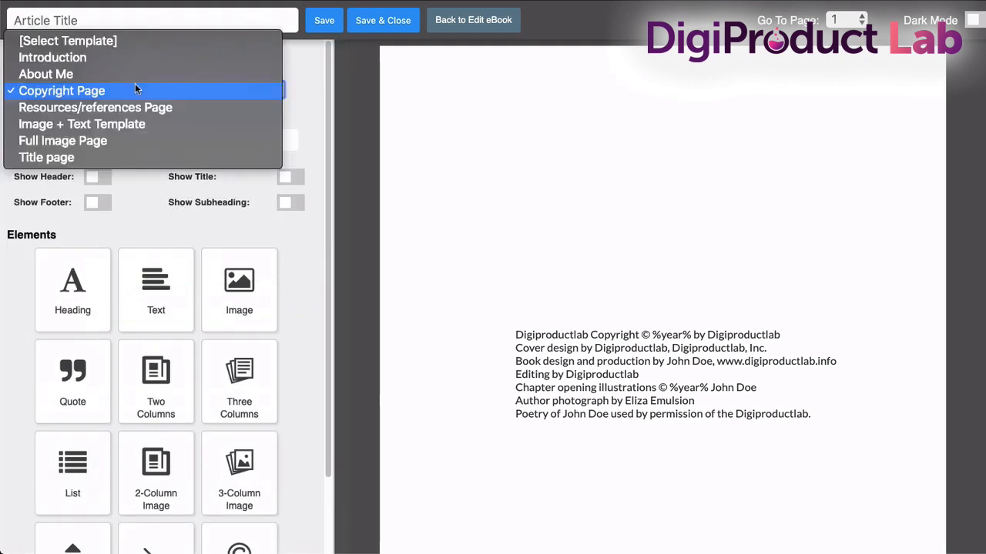
pyautogui.click(137, 107)
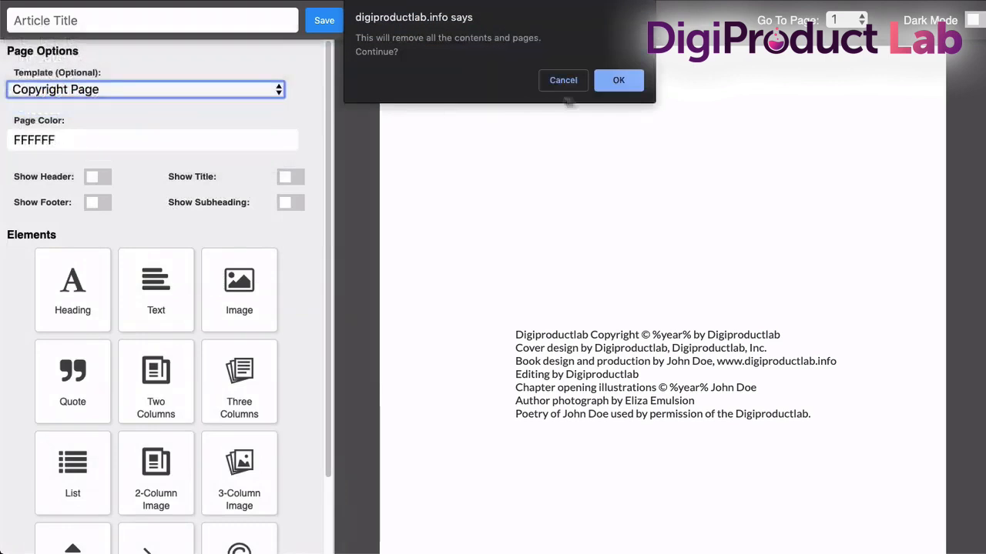
pyautogui.click(625, 83)
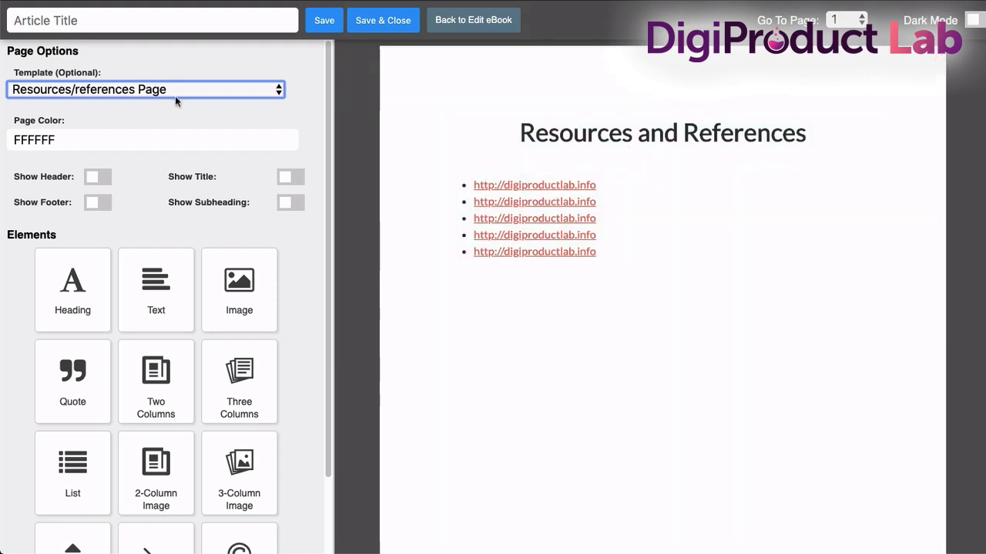
# Switch the new chapter to the Image + Text Template, accept replacing its contents, and look over the layout.
pyautogui.click(175, 95)
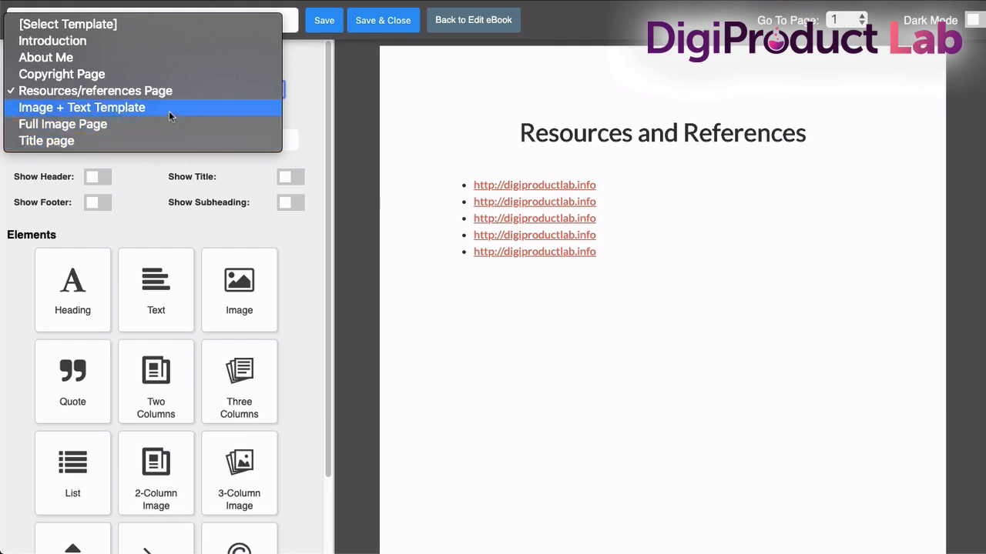
pyautogui.click(168, 110)
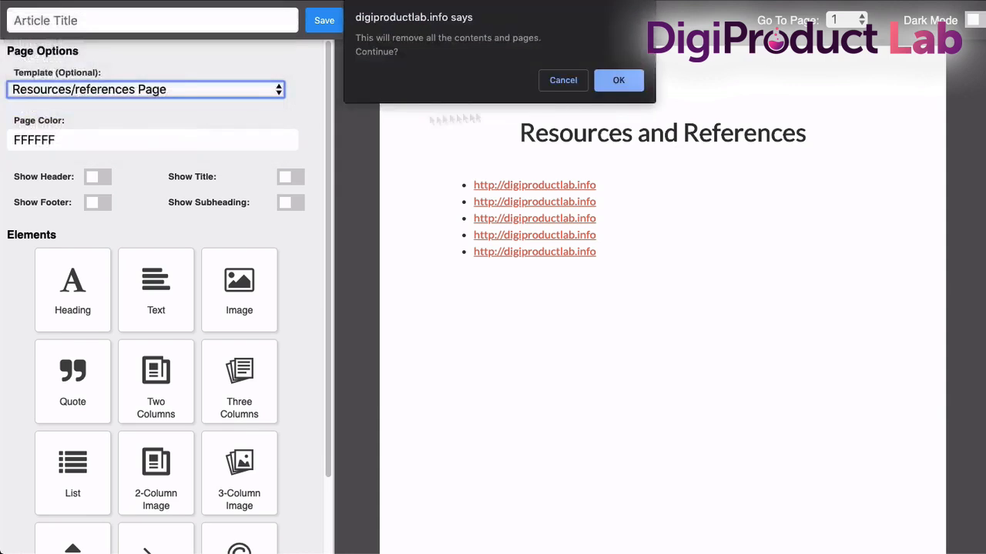
pyautogui.click(631, 80)
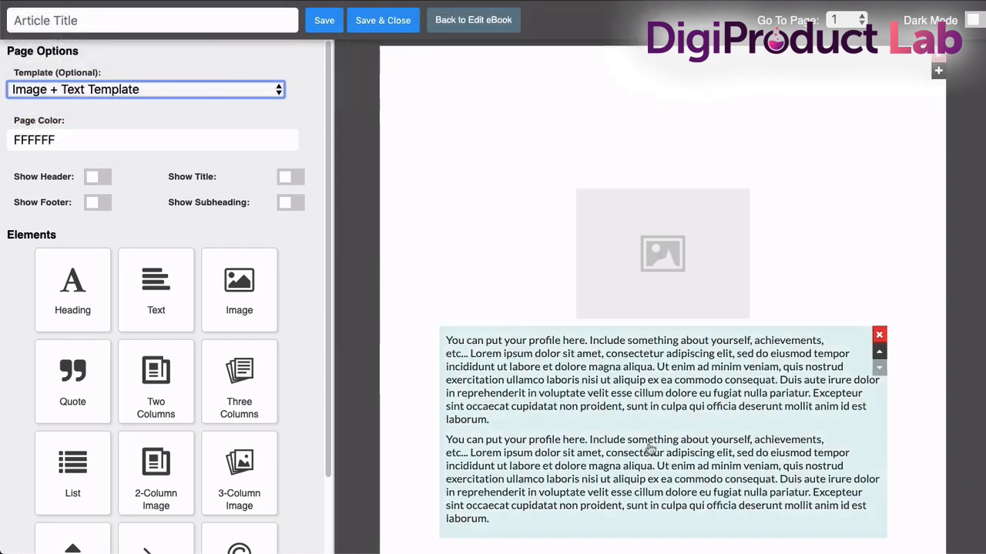
pyautogui.click(263, 89)
pyautogui.click(247, 107)
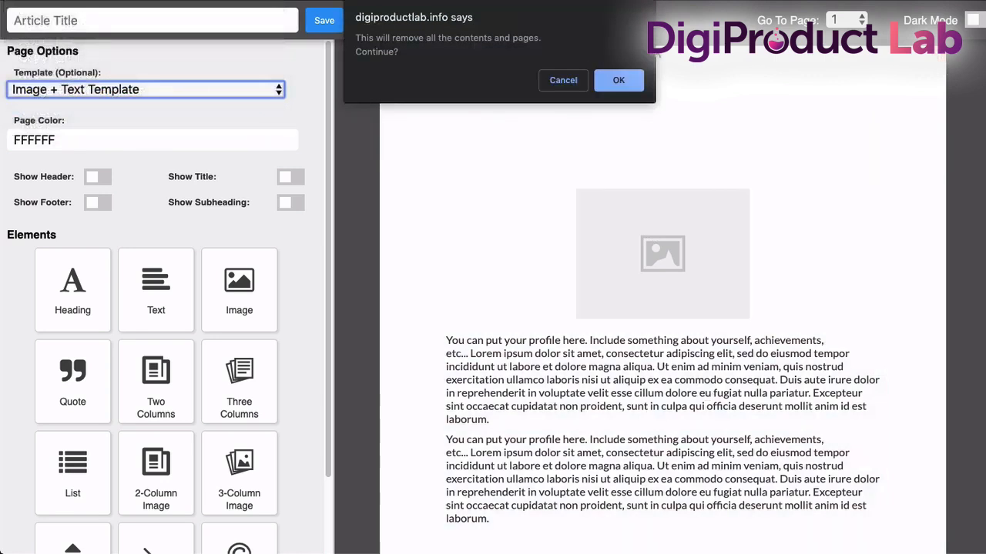
pyautogui.click(641, 80)
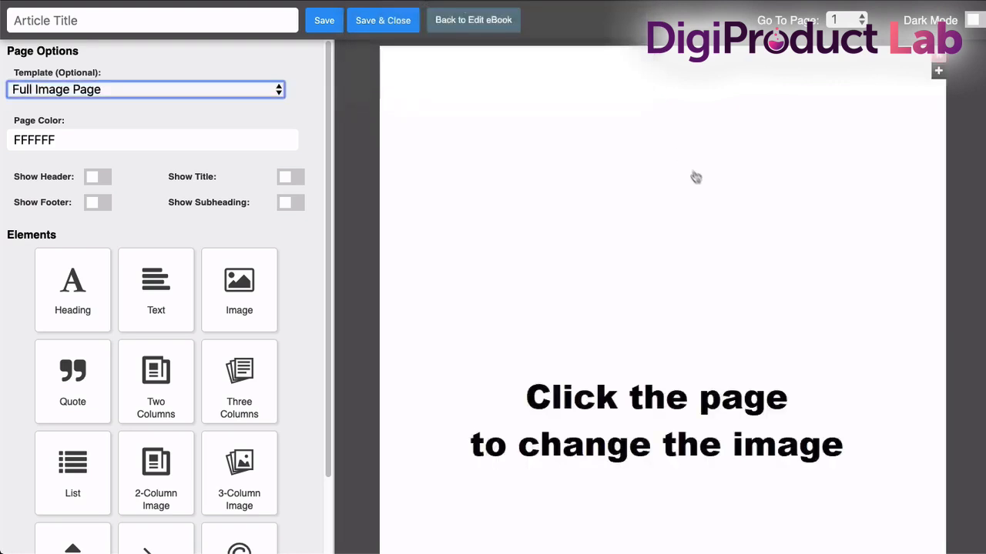
pyautogui.click(703, 330)
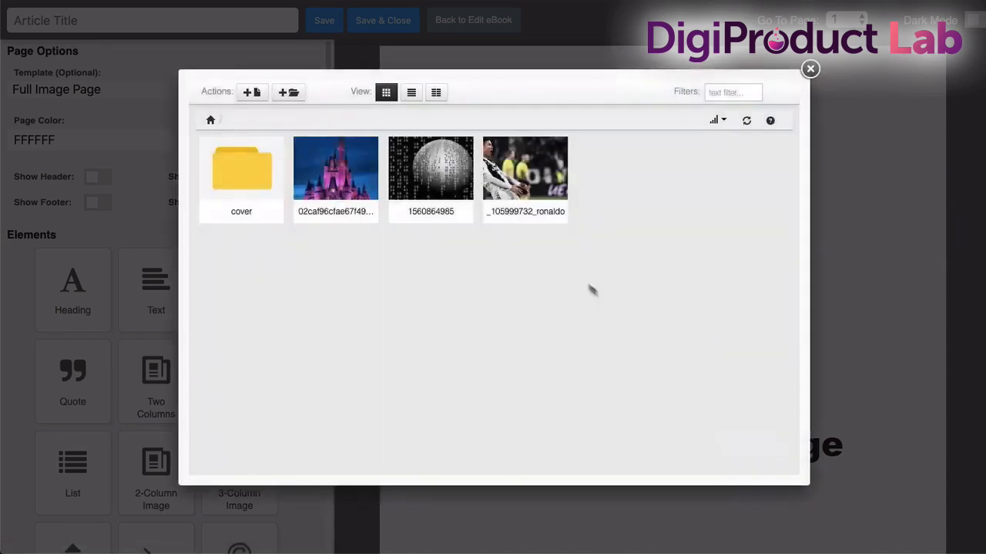
pyautogui.click(447, 168)
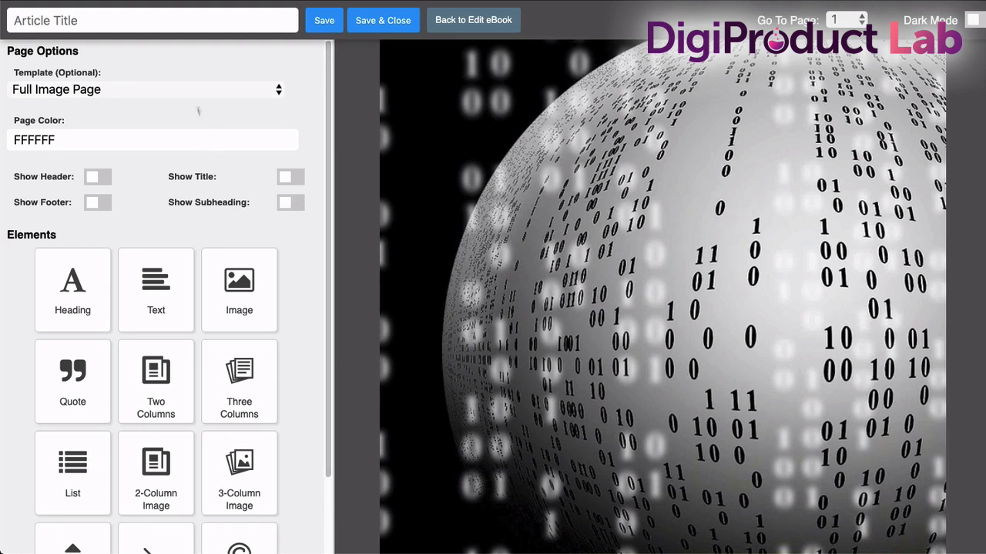
# Switch the new chapter to the Title page template, accept replacing its contents, and look over the page and available elements.
pyautogui.click(178, 91)
pyautogui.click(128, 107)
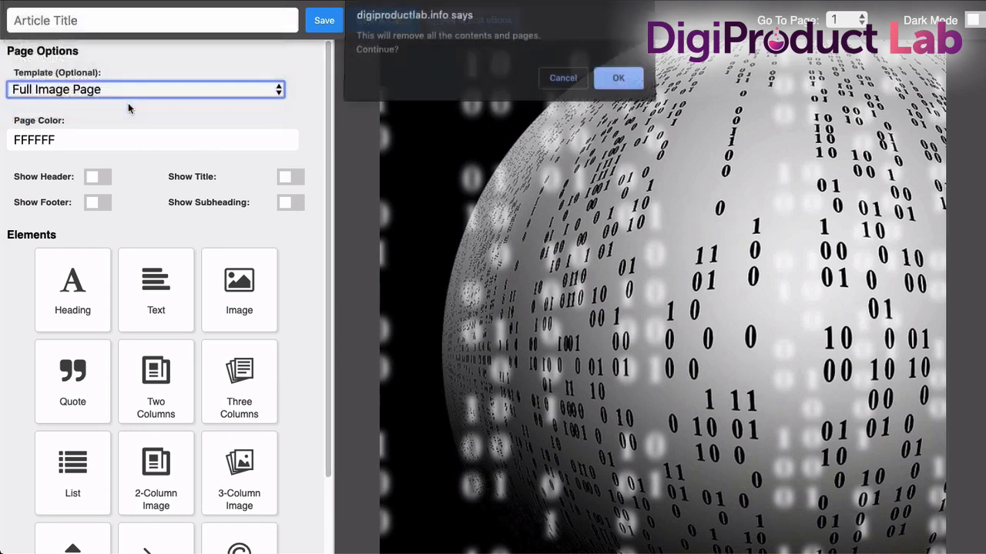
pyautogui.click(619, 78)
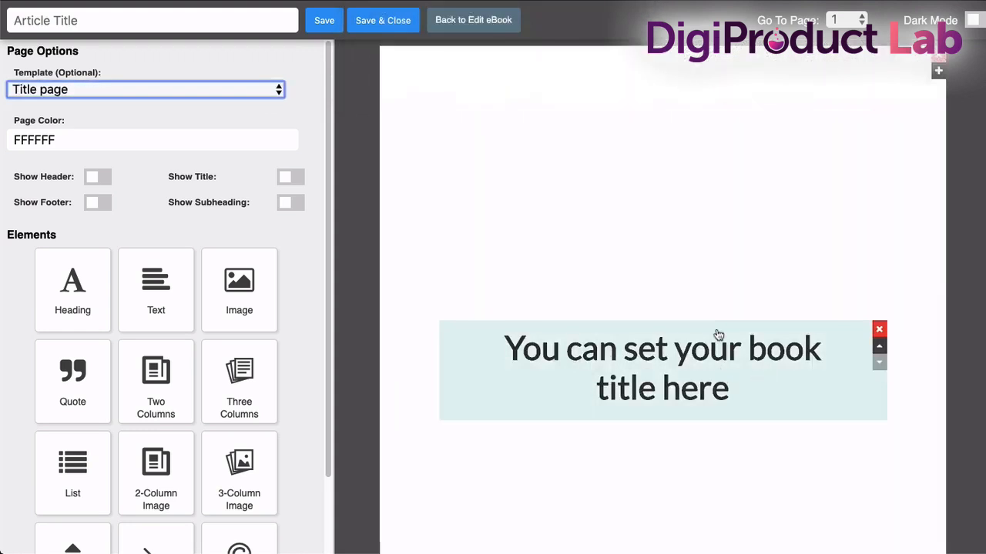
pyautogui.scroll(-2, 208, 446)
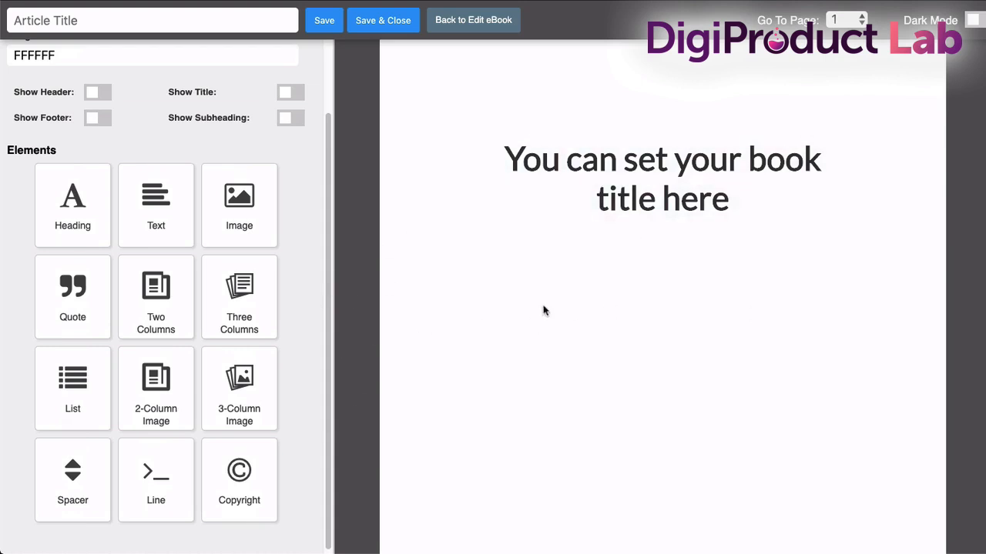
pyautogui.scroll(3, 543, 310)
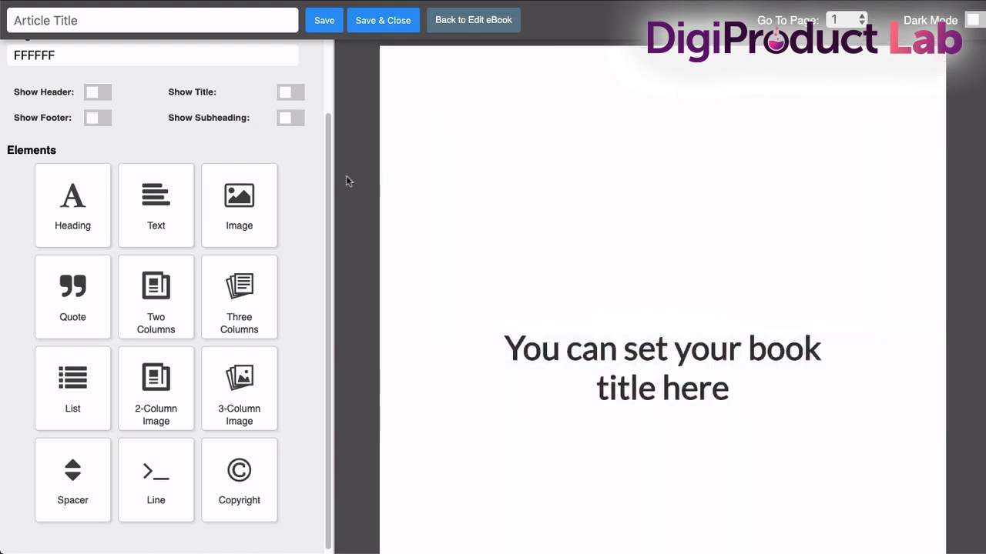
pyautogui.scroll(2, 181, 122)
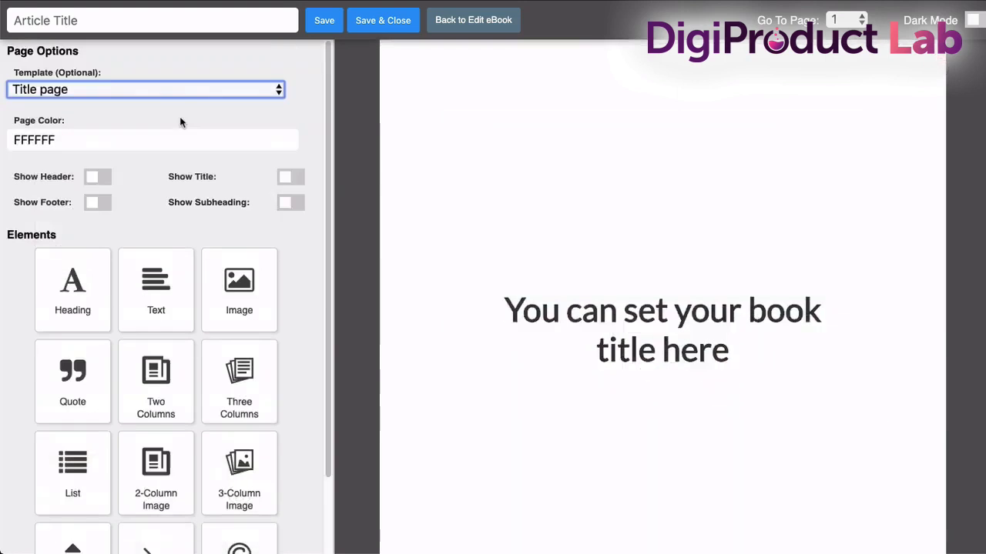
pyautogui.click(153, 90)
pyautogui.click(152, 77)
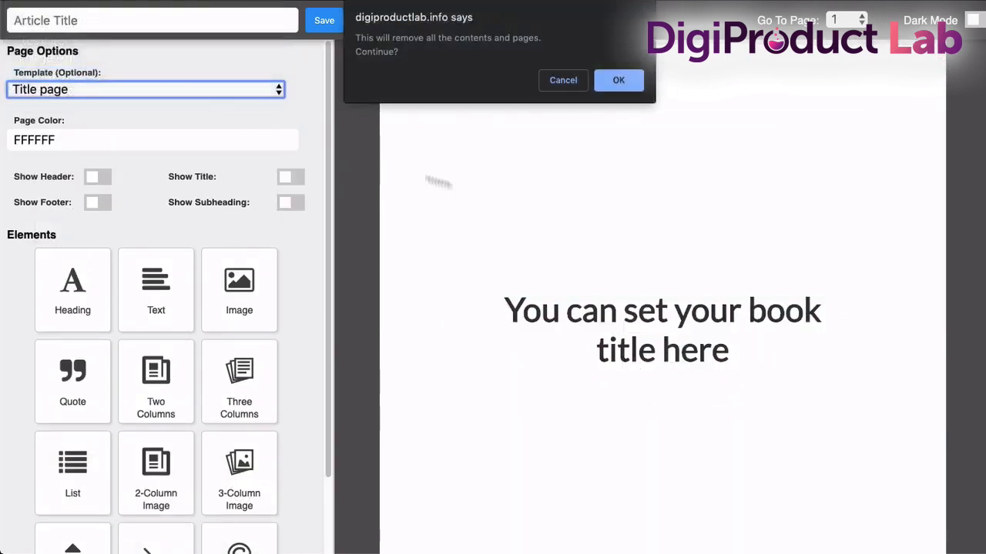
pyautogui.click(618, 80)
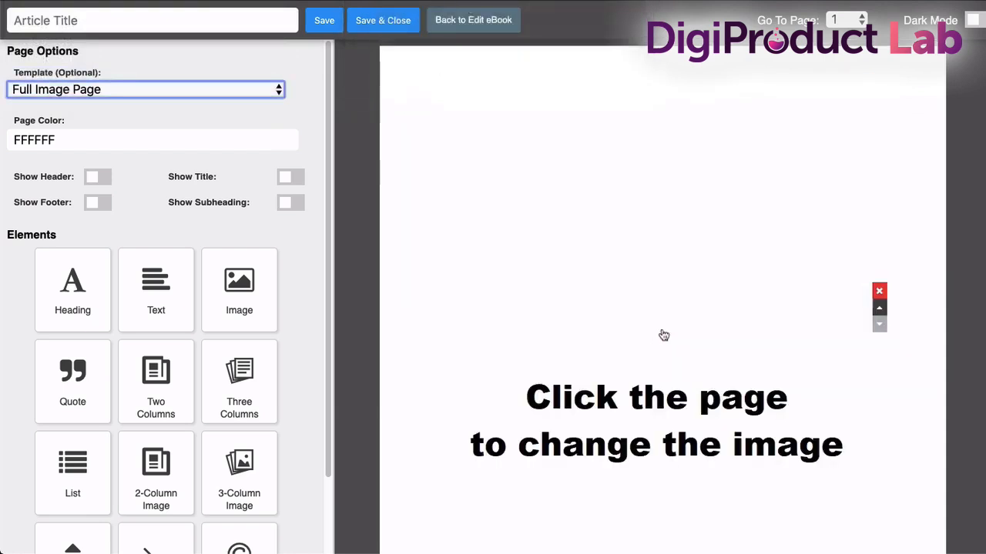
pyautogui.click(674, 397)
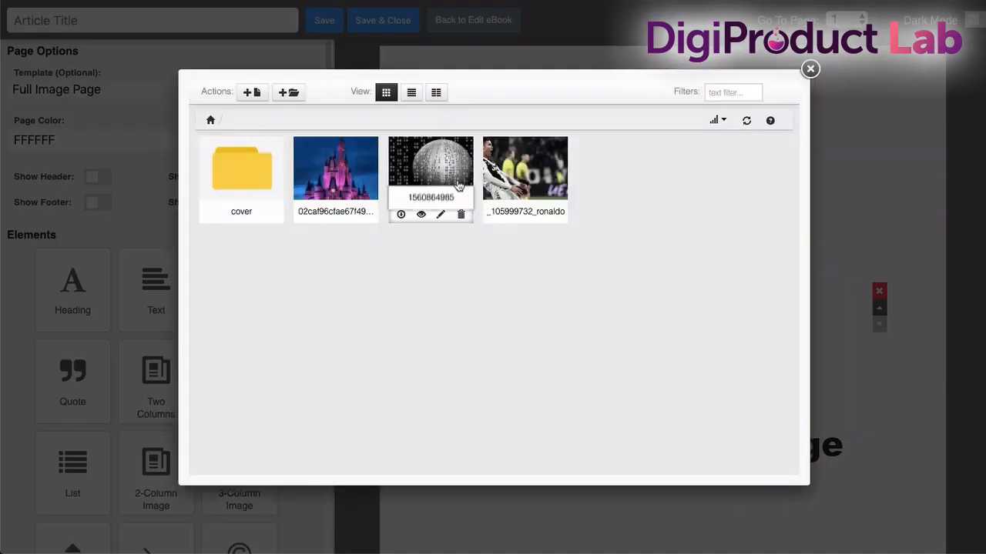
pyautogui.click(453, 181)
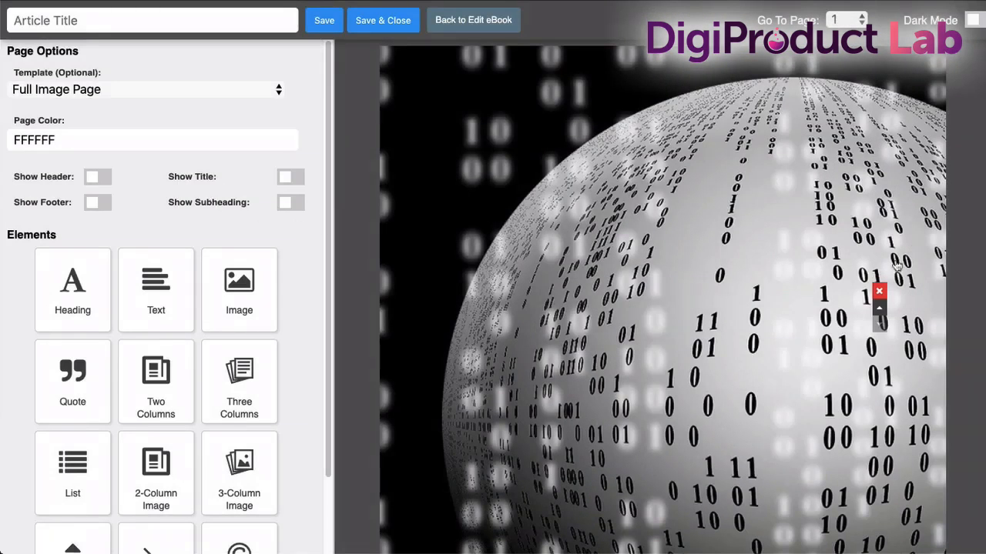
# Title the new chapter "Image", save it and close the page editor.
pyautogui.click(173, 17)
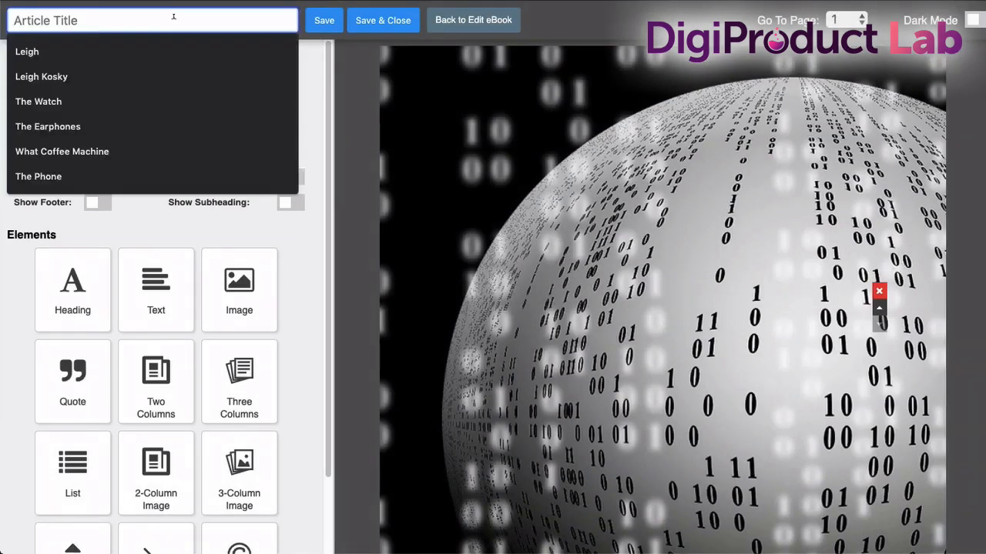
pyautogui.write('Image')
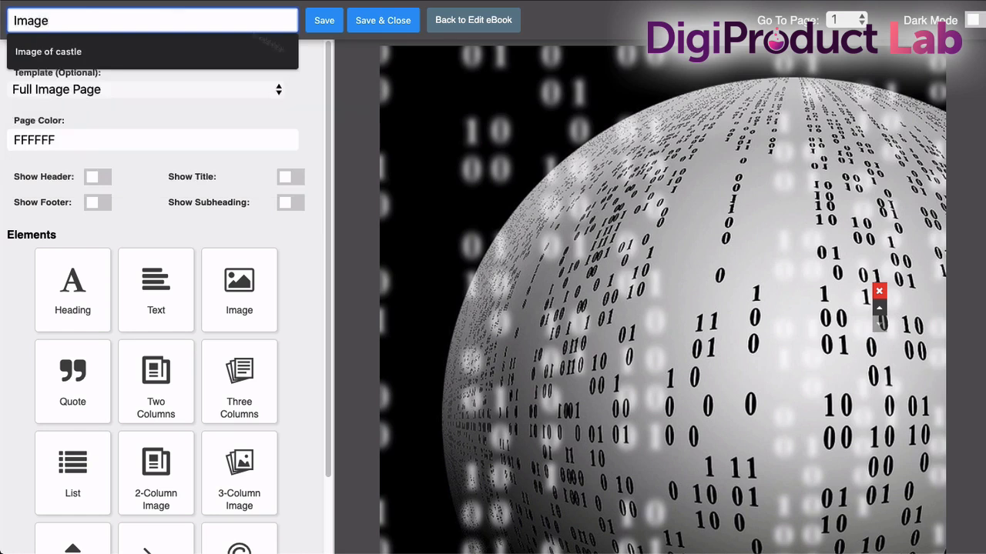
pyautogui.click(384, 31)
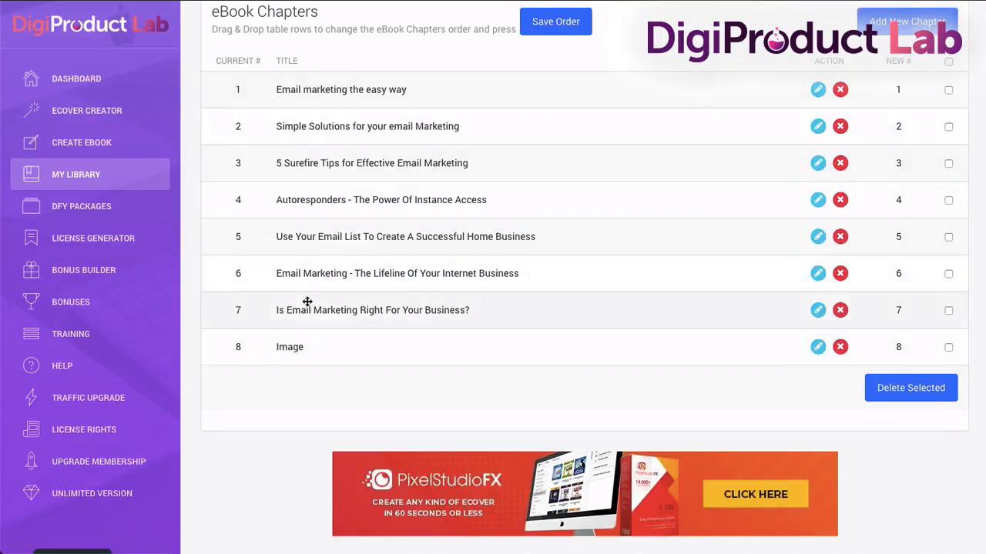
# Move the Image chapter above "Is Email Marketing Right For Your Business?" and save the chapter order.
pyautogui.scroll(1, 308, 301)
pyautogui.scroll(-1, 308, 299)
pyautogui.moveTo(334, 303); pyautogui.dragTo(343, 275)
pyautogui.scroll(2, 762, 377)
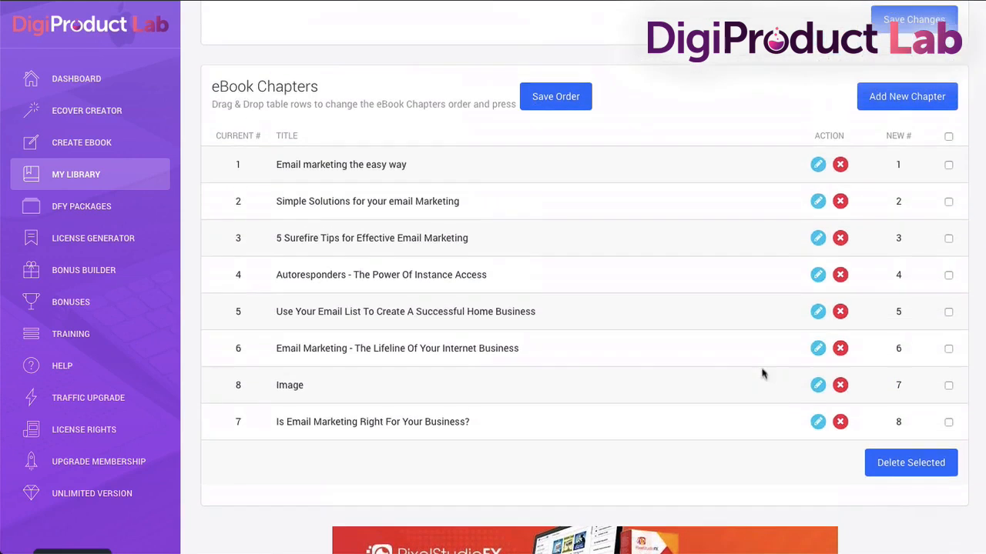
pyautogui.click(584, 98)
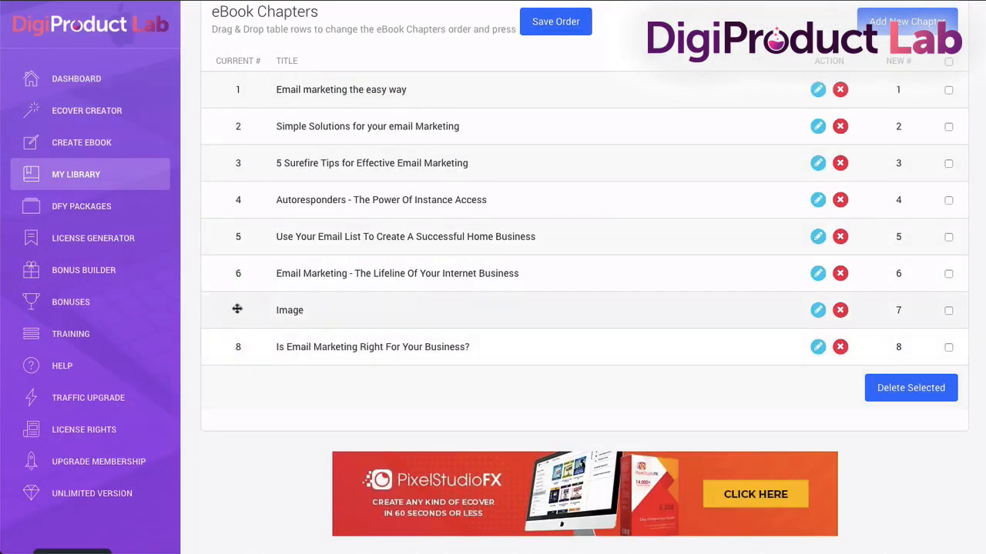
pyautogui.scroll(6, 391, 390)
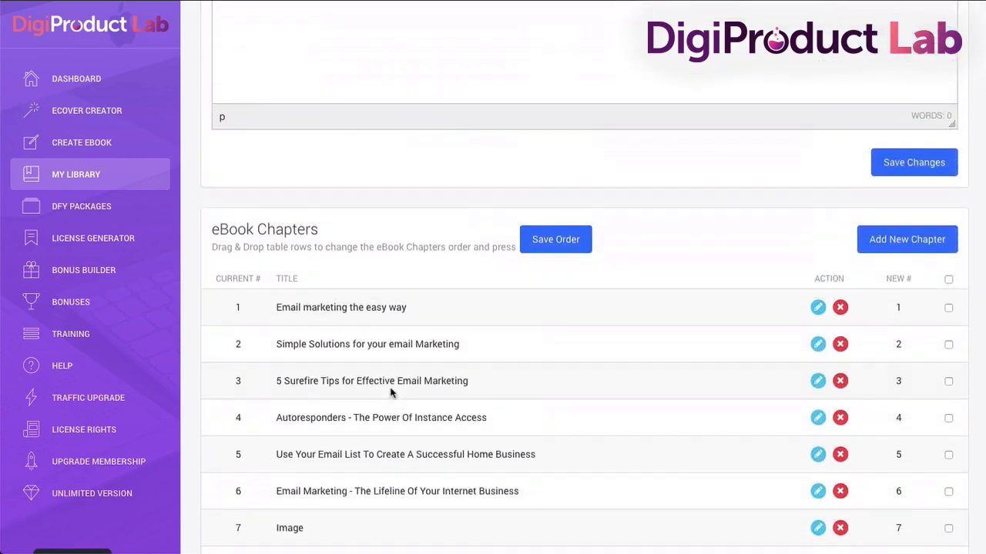
# Regenerate the Email Marketing eBook with the saved settings and chapter order.
pyautogui.scroll(15, 391, 390)
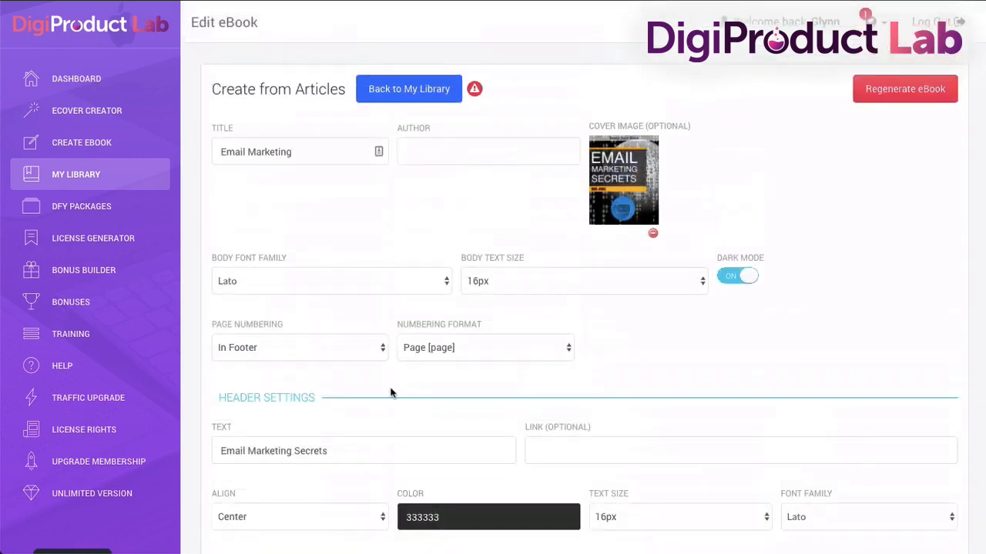
pyautogui.click(915, 94)
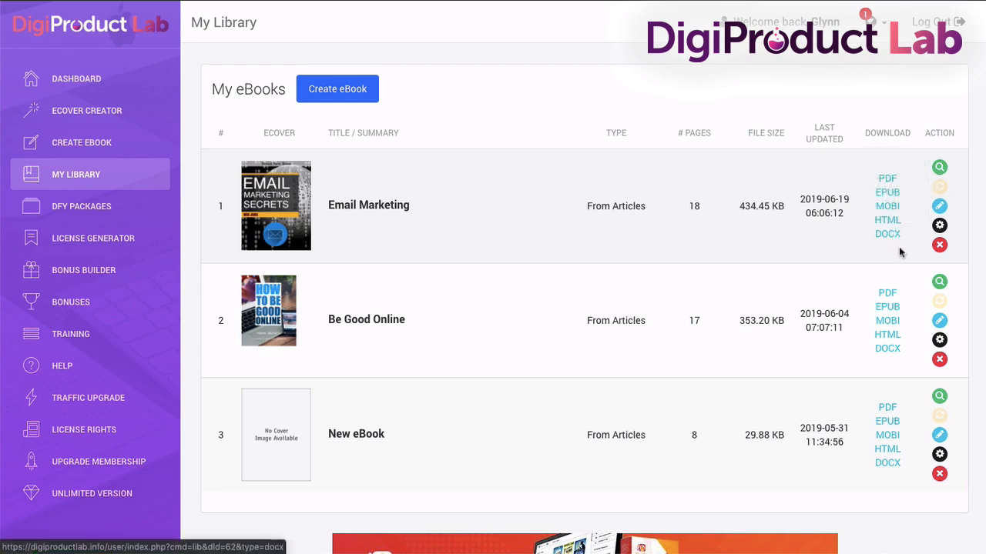
# Preview the Email Marketing eBook and examine its cover, table of contents, chapter pages, headers, page numbering and full-image page.
pyautogui.click(940, 168)
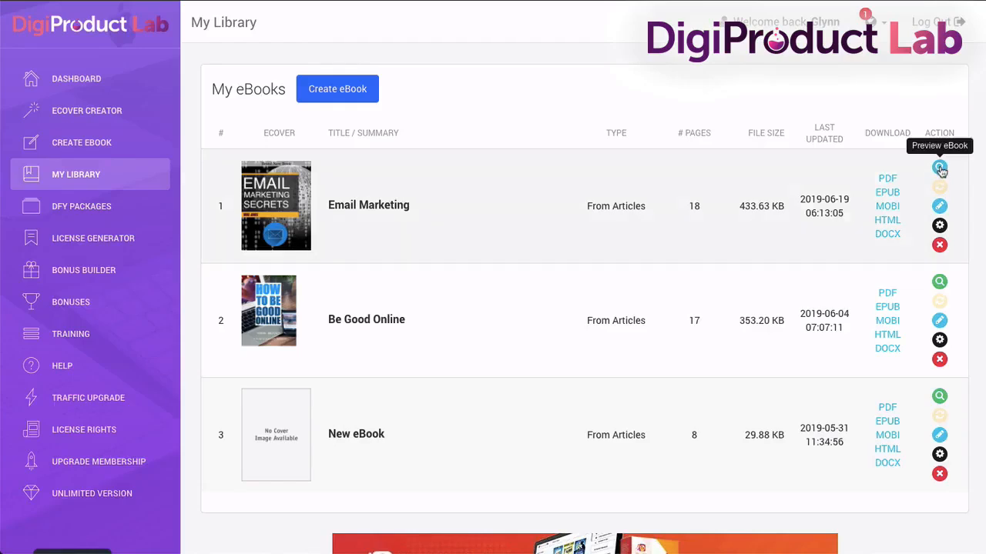
pyautogui.click(940, 168)
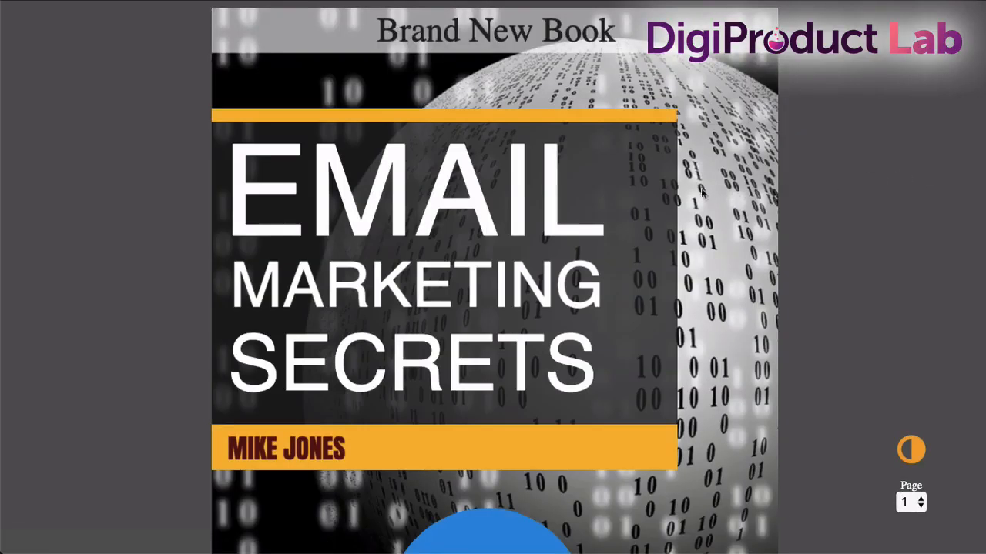
pyautogui.scroll(-3, 699, 192)
pyautogui.scroll(-8, 699, 194)
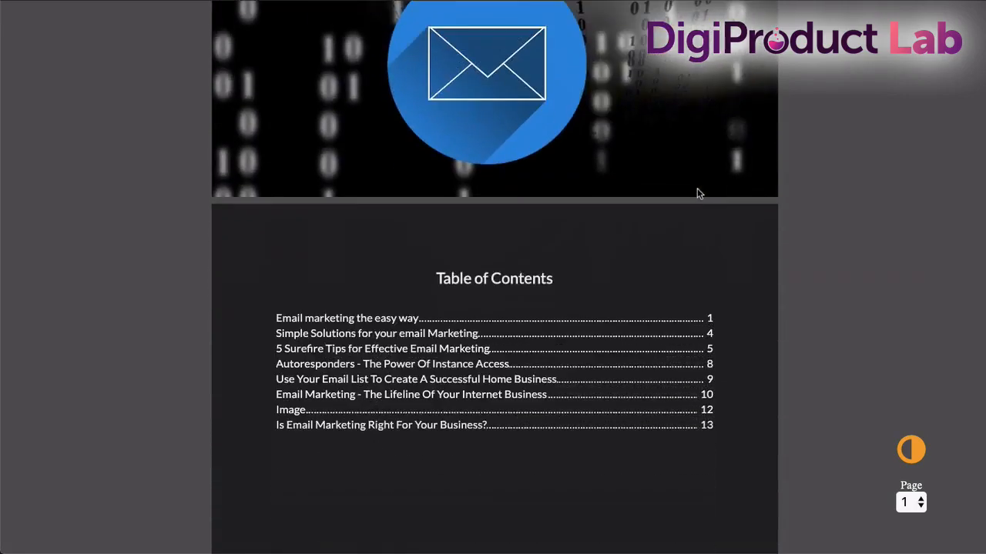
pyautogui.scroll(-10, 698, 192)
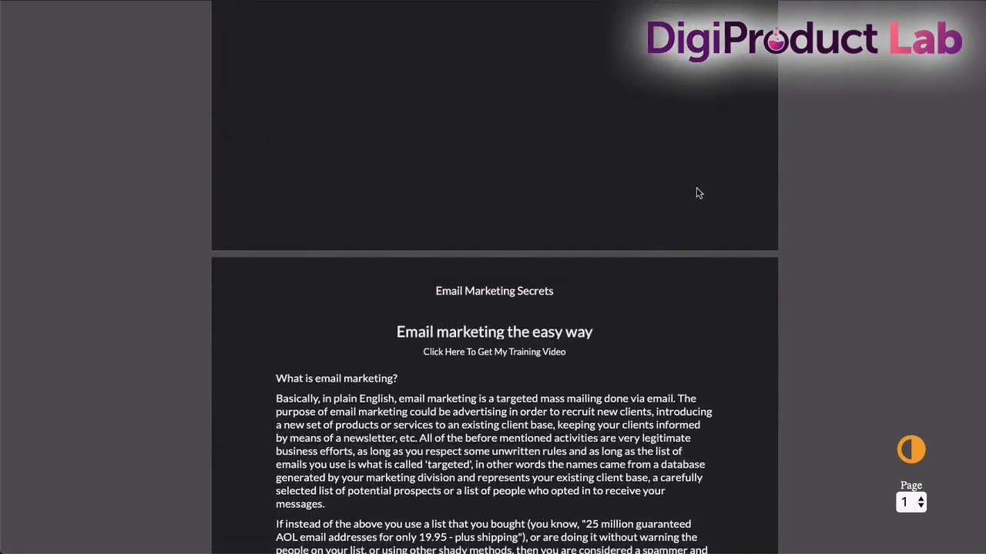
pyautogui.scroll(-3, 696, 192)
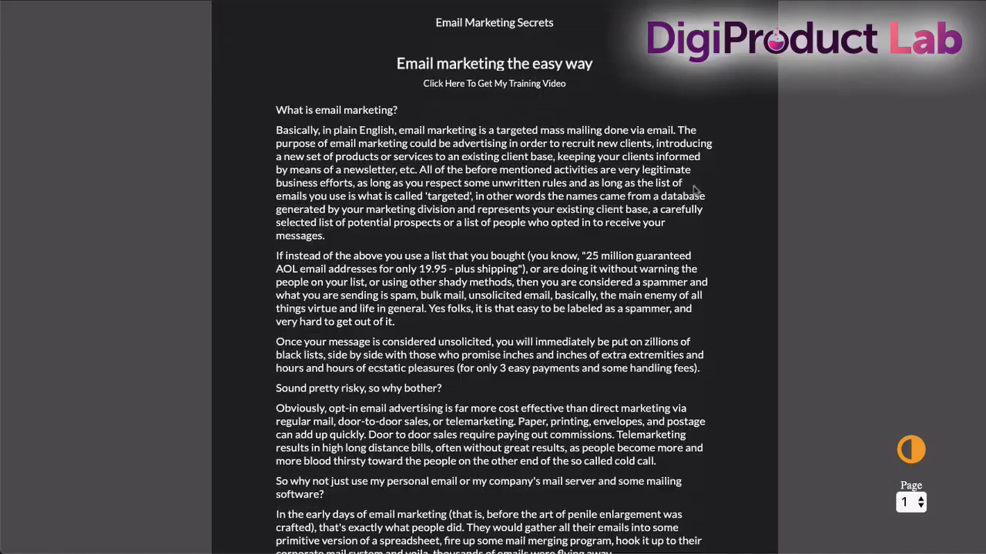
pyautogui.scroll(-10, 548, 186)
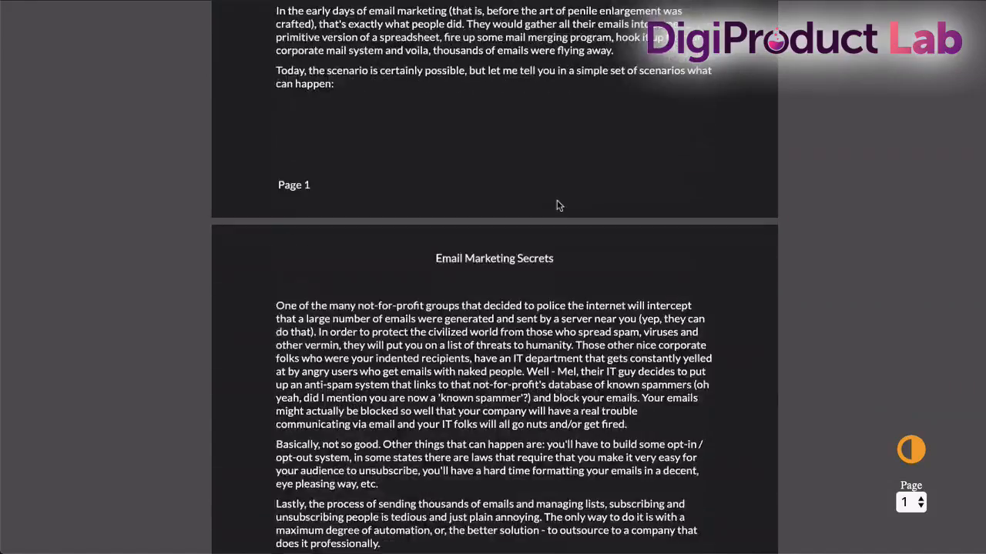
pyautogui.scroll(-7, 559, 203)
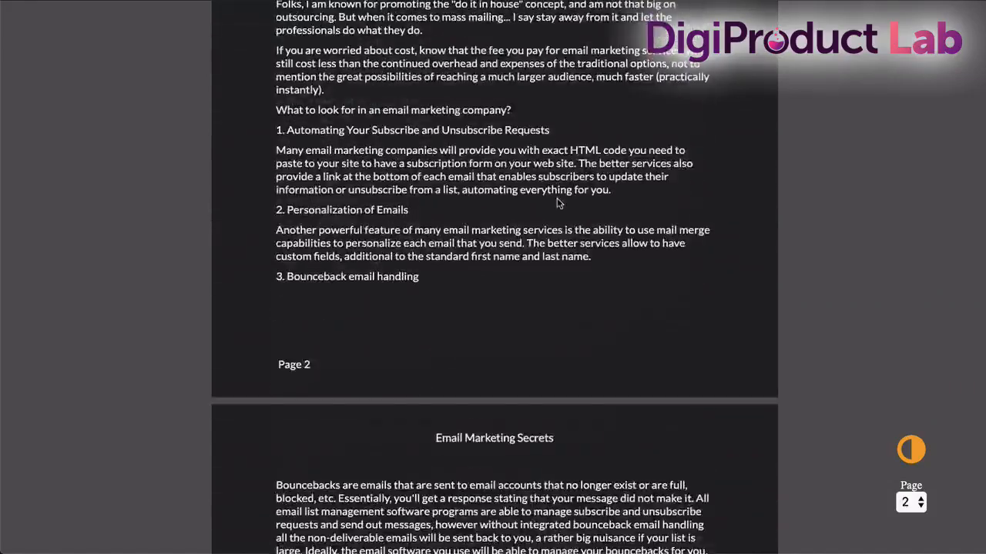
pyautogui.scroll(-20, 559, 202)
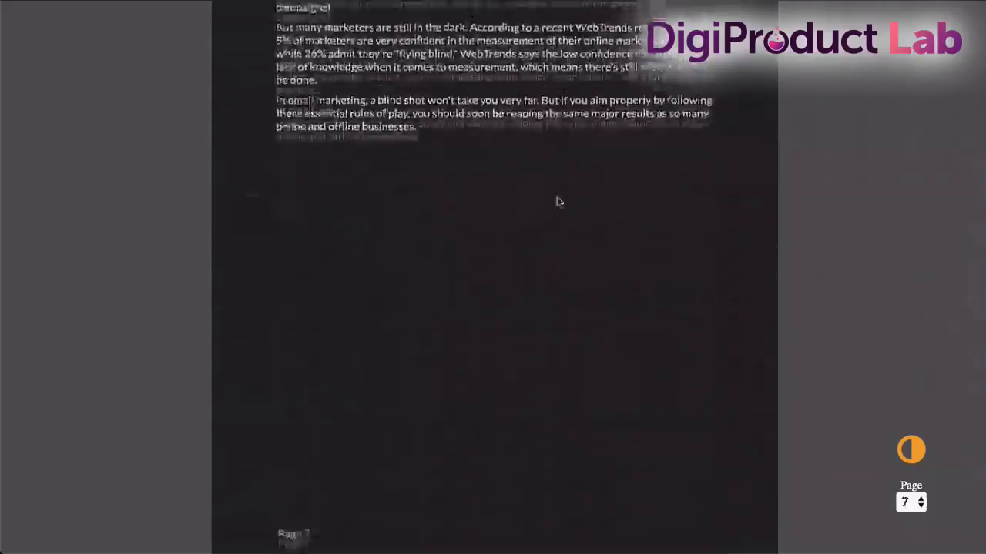
pyautogui.scroll(-20, 559, 202)
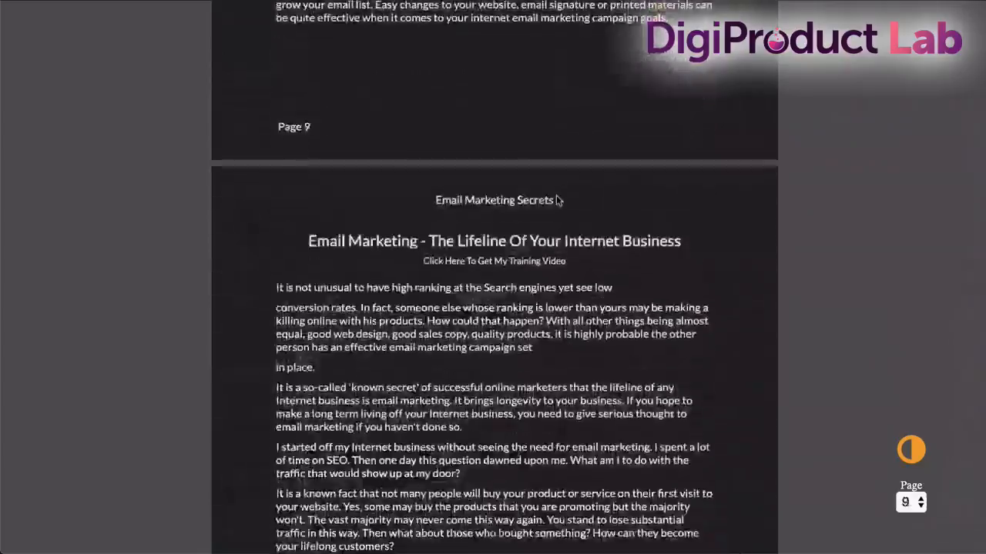
pyautogui.scroll(-20, 558, 200)
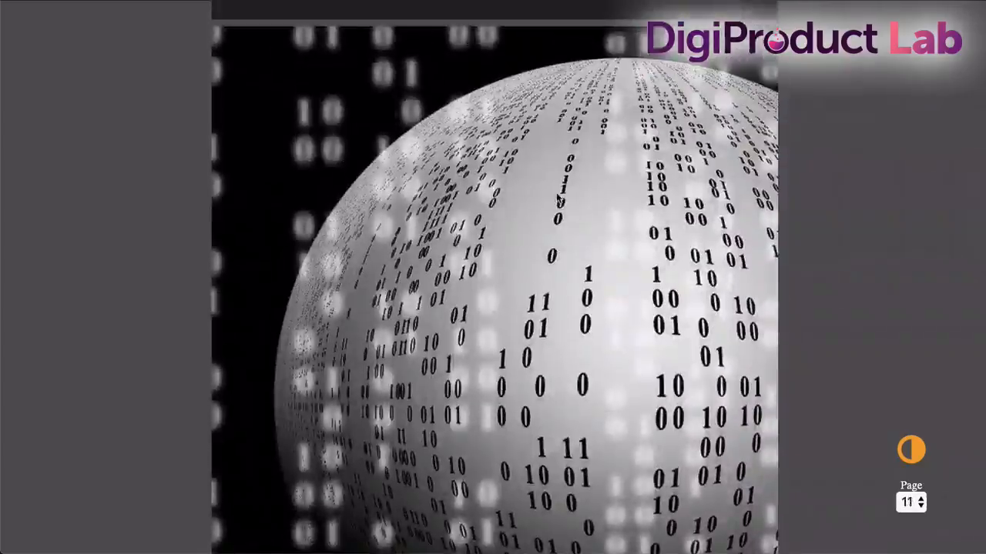
pyautogui.scroll(-3, 557, 198)
pyautogui.scroll(5, 556, 192)
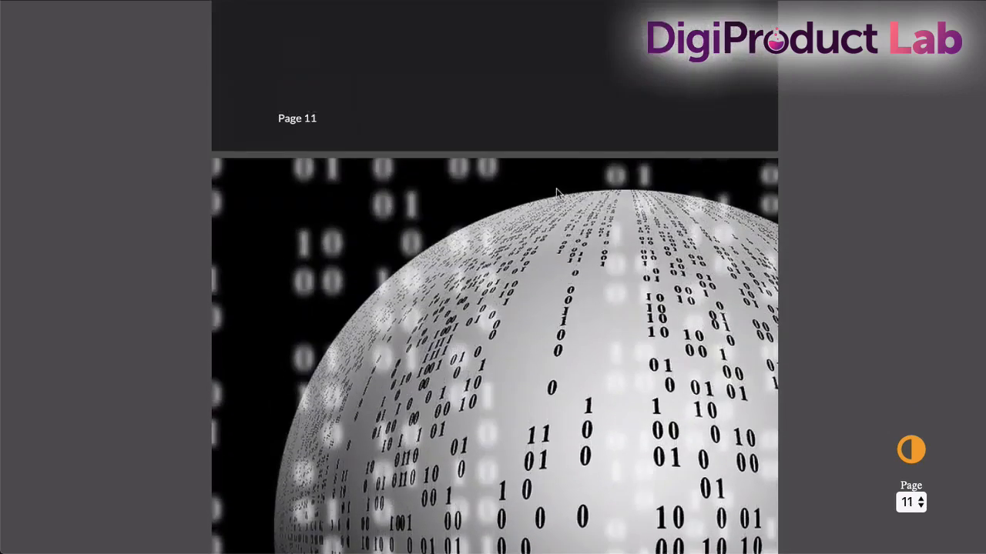
pyautogui.scroll(4, 556, 193)
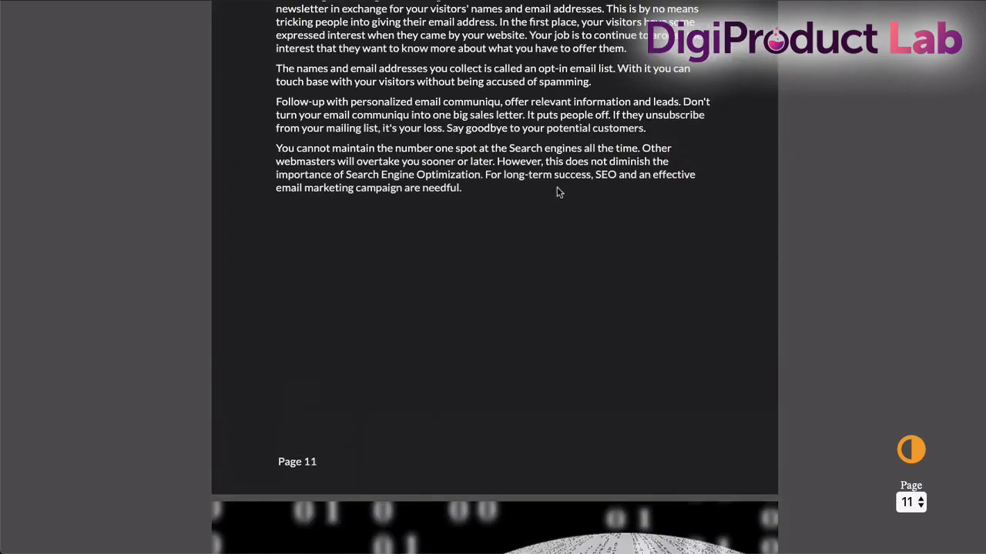